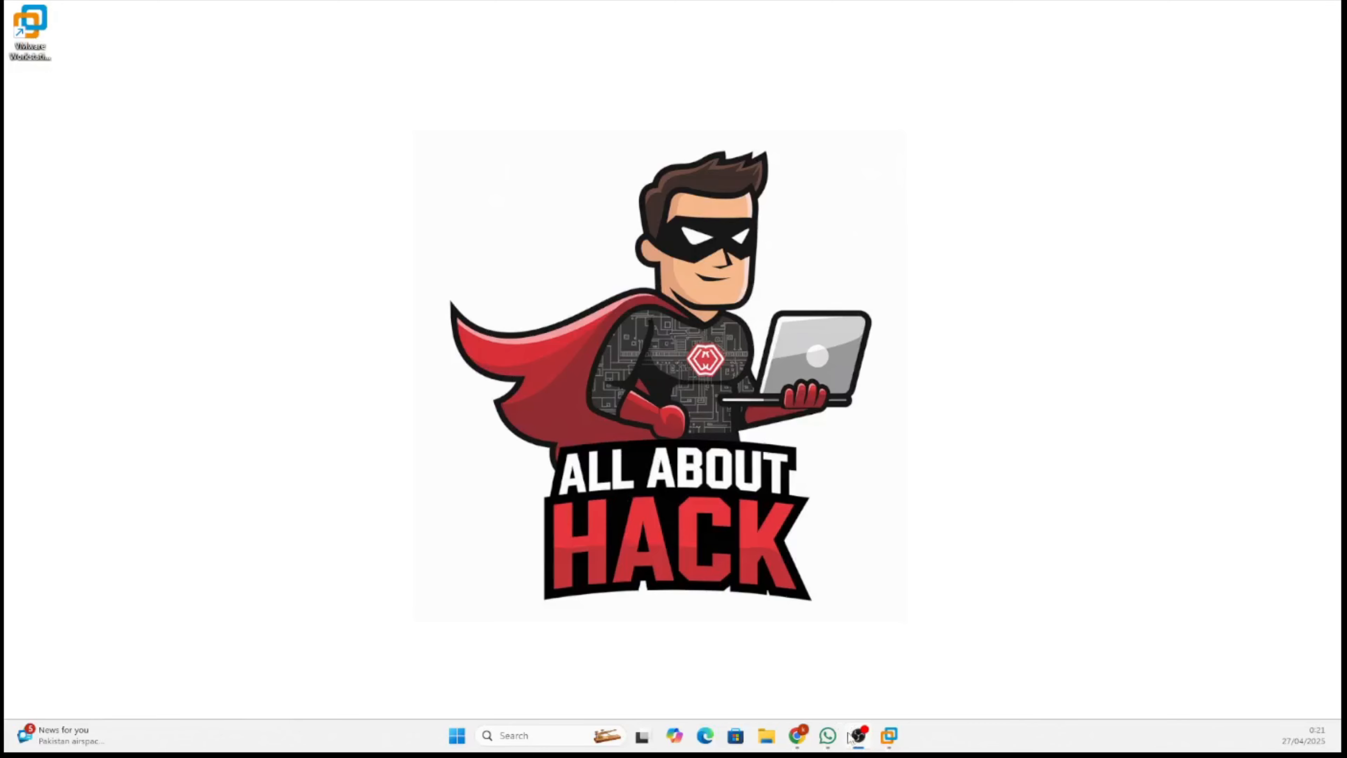
Switch to Chrome, load allabouthack.com and open its Ethical Hacking learning page.
left_click(797, 735)
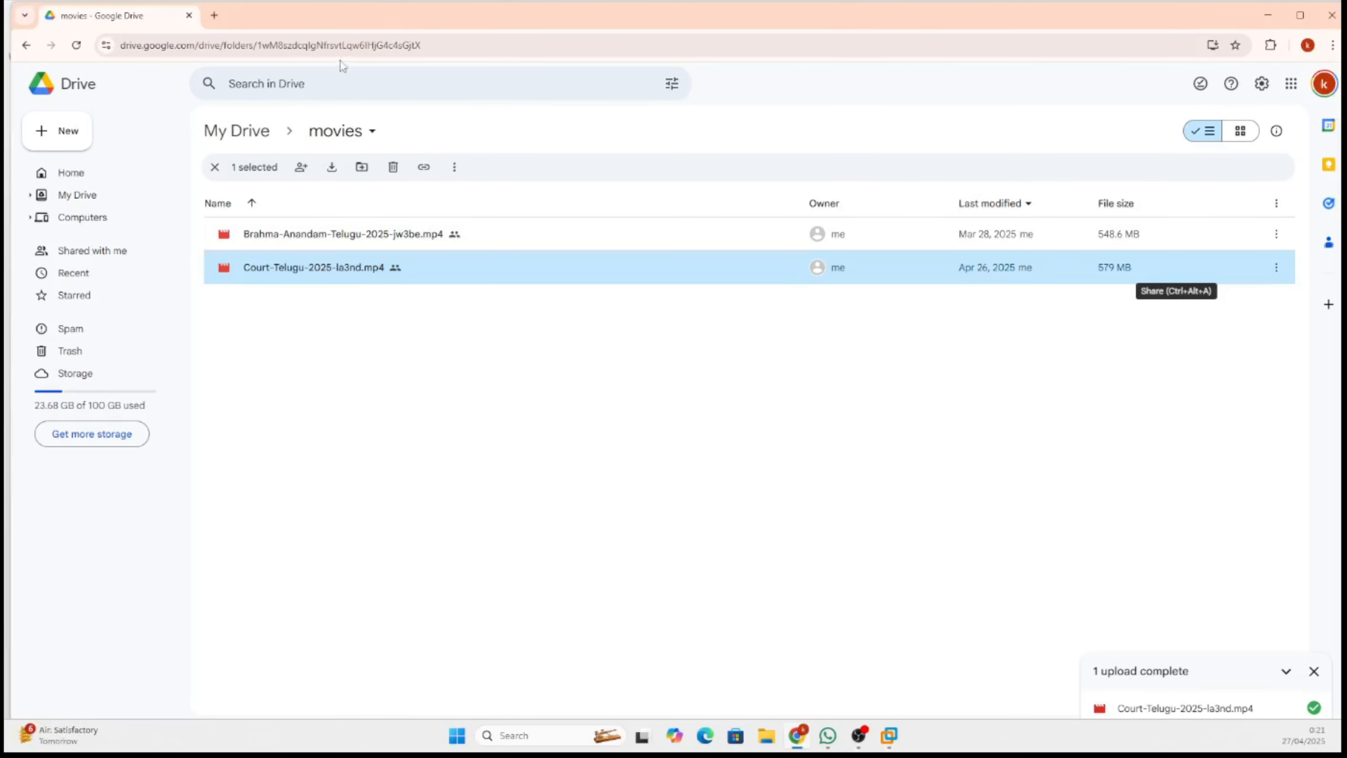
left_click(340, 45)
type("alla")
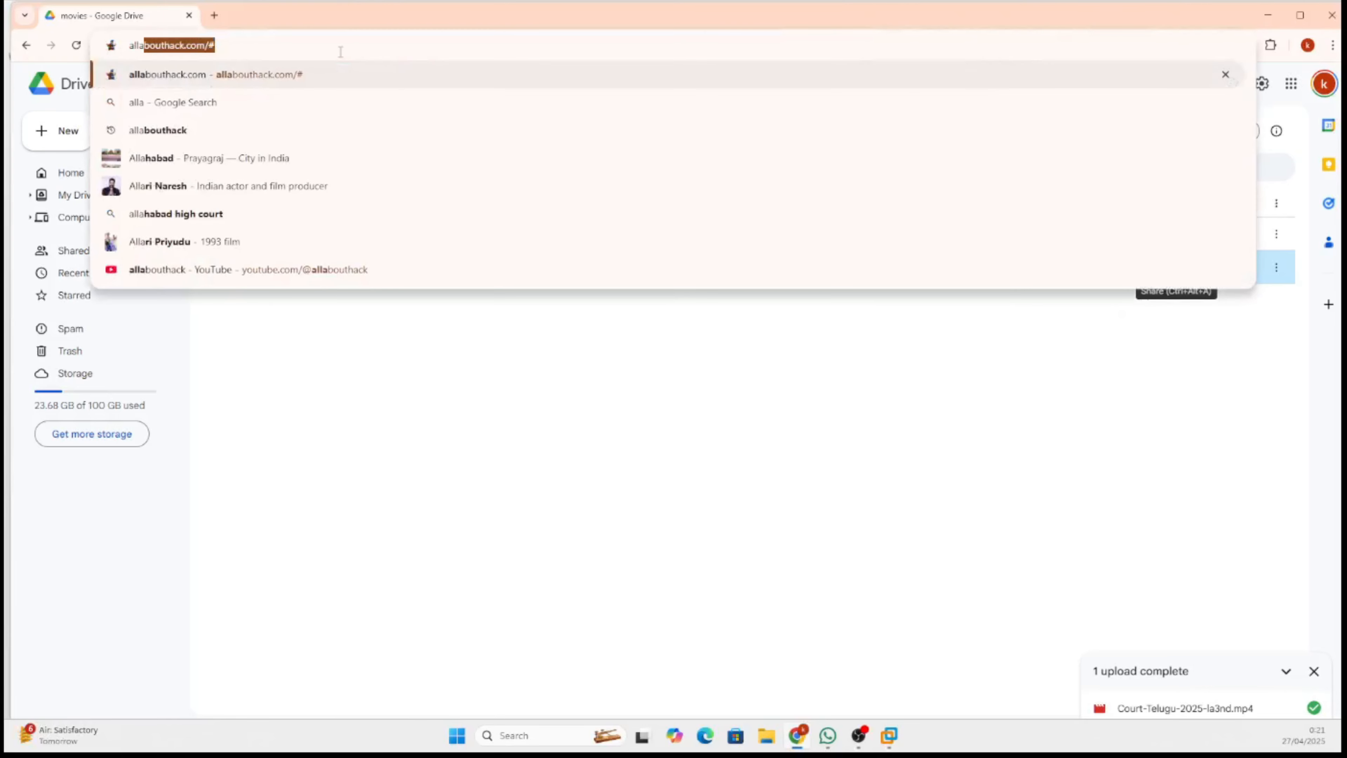
key("Return")
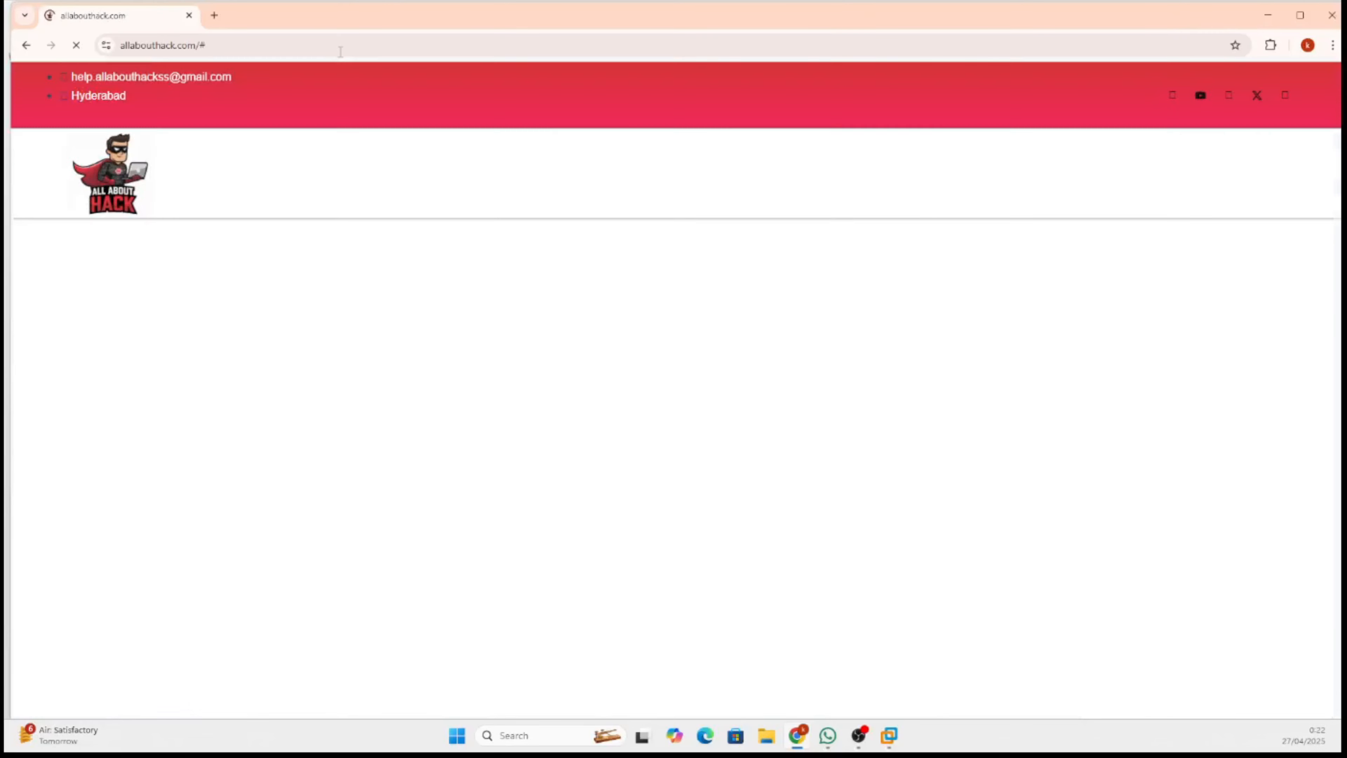
mouse_move(625, 133)
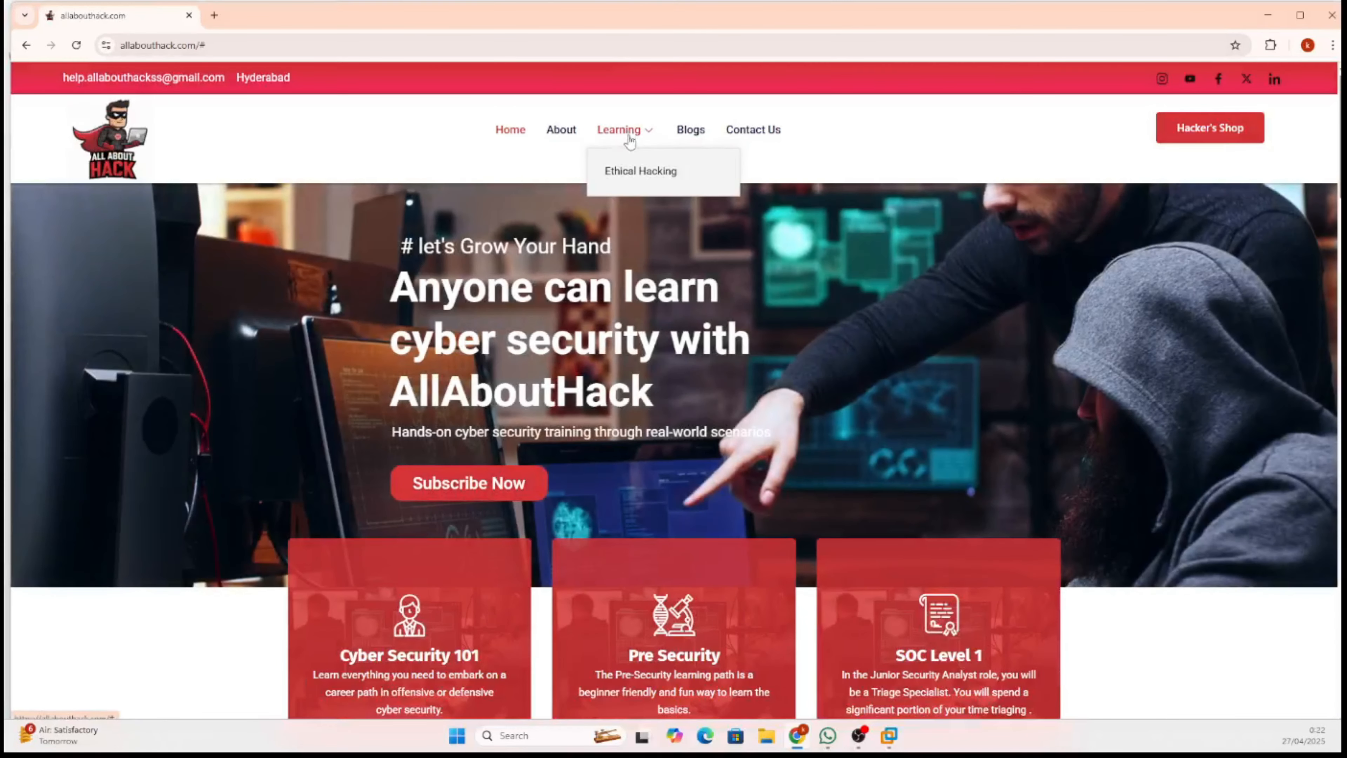
left_click(634, 175)
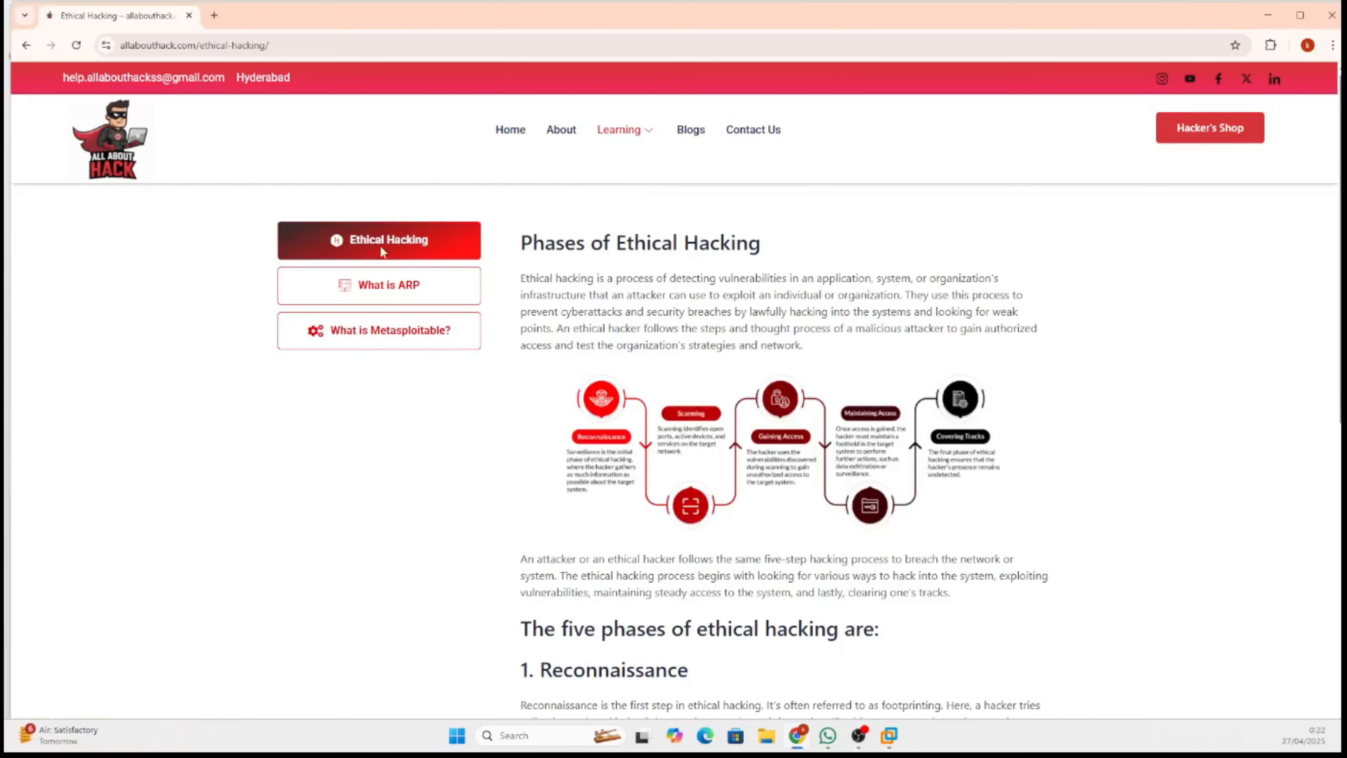
Open the What is Metasploitable? section and download metasploitable-linux-2.0.0 (1).zip from its Google Drive link, accepting the download without a virus scan.
left_click(424, 339)
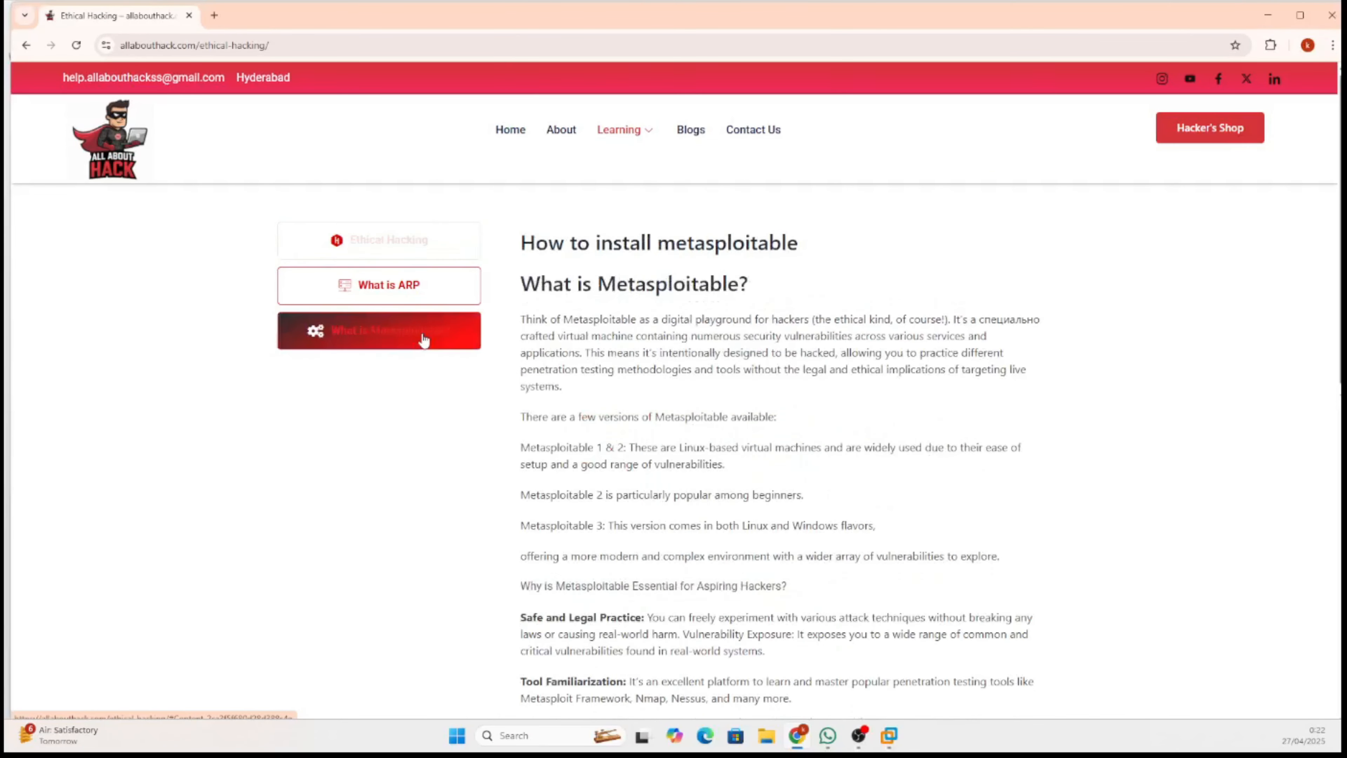
scroll(549, 291, "down", 10)
scroll(550, 295, "down", 2)
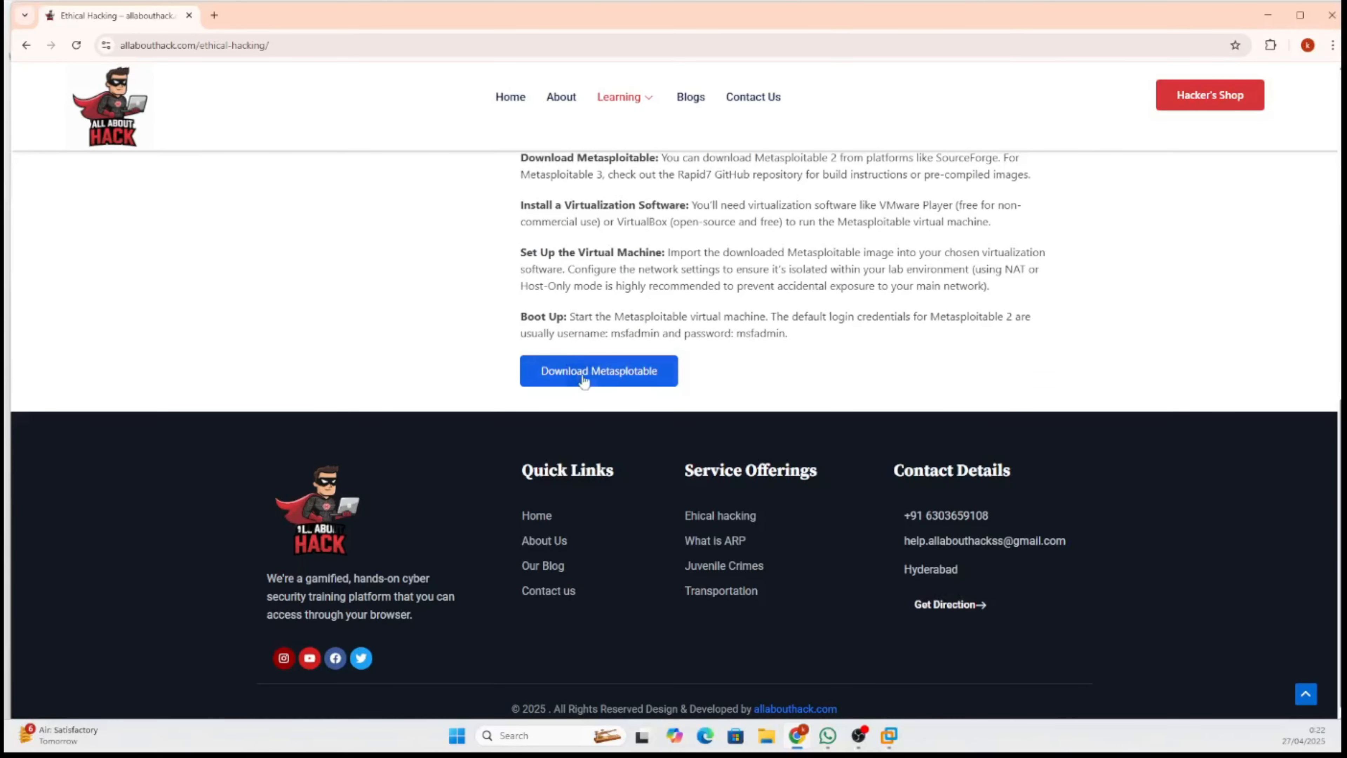
left_click(605, 376)
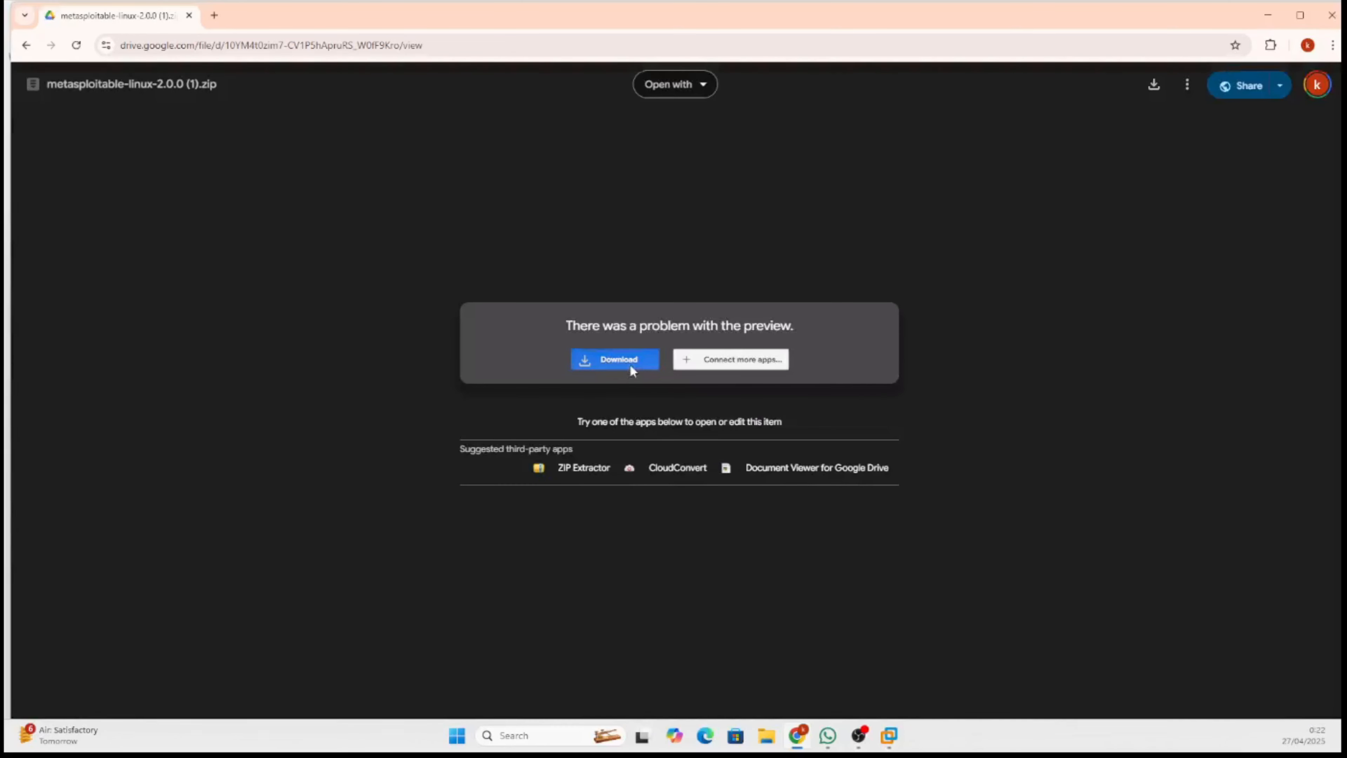
left_click(631, 366)
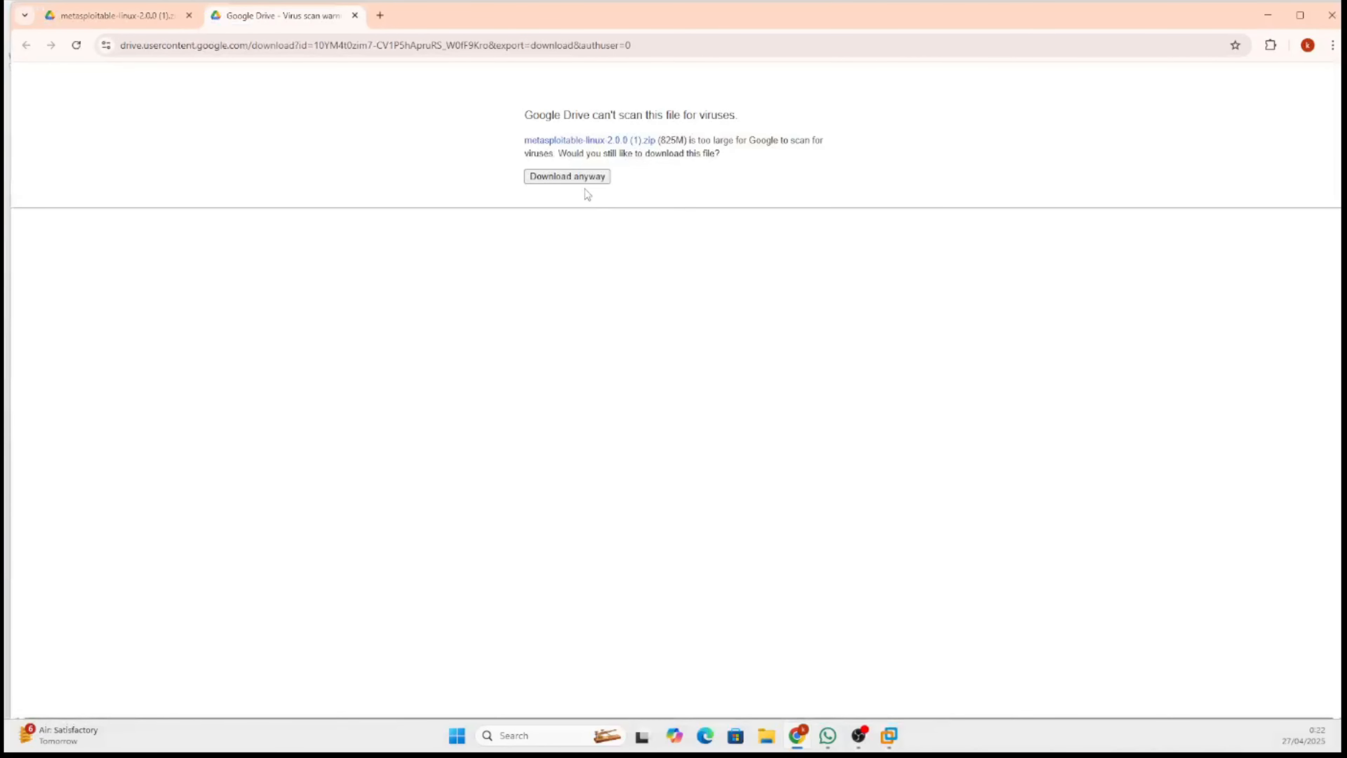
left_click(588, 180)
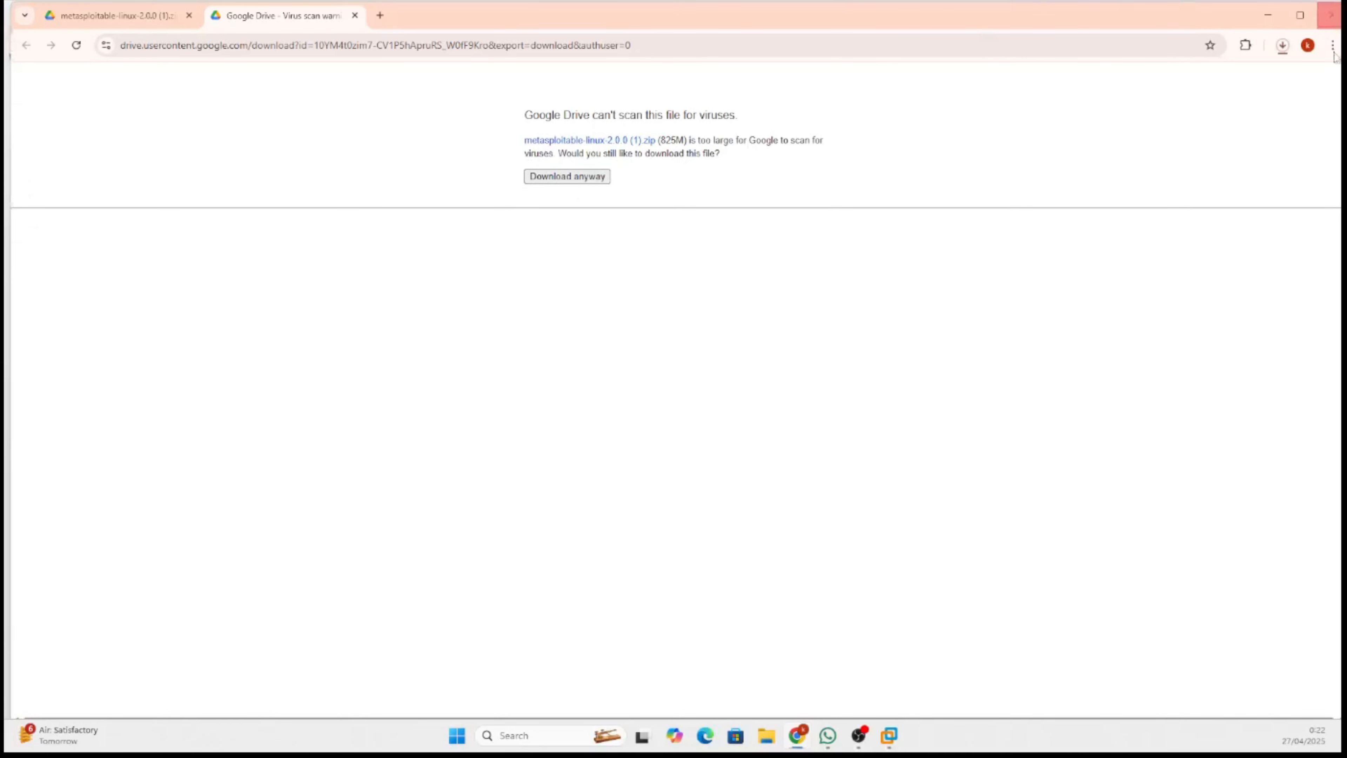
Cancel the running Metasploitable ZIP download and minimize the browser.
left_click(1282, 45)
left_click(1270, 106)
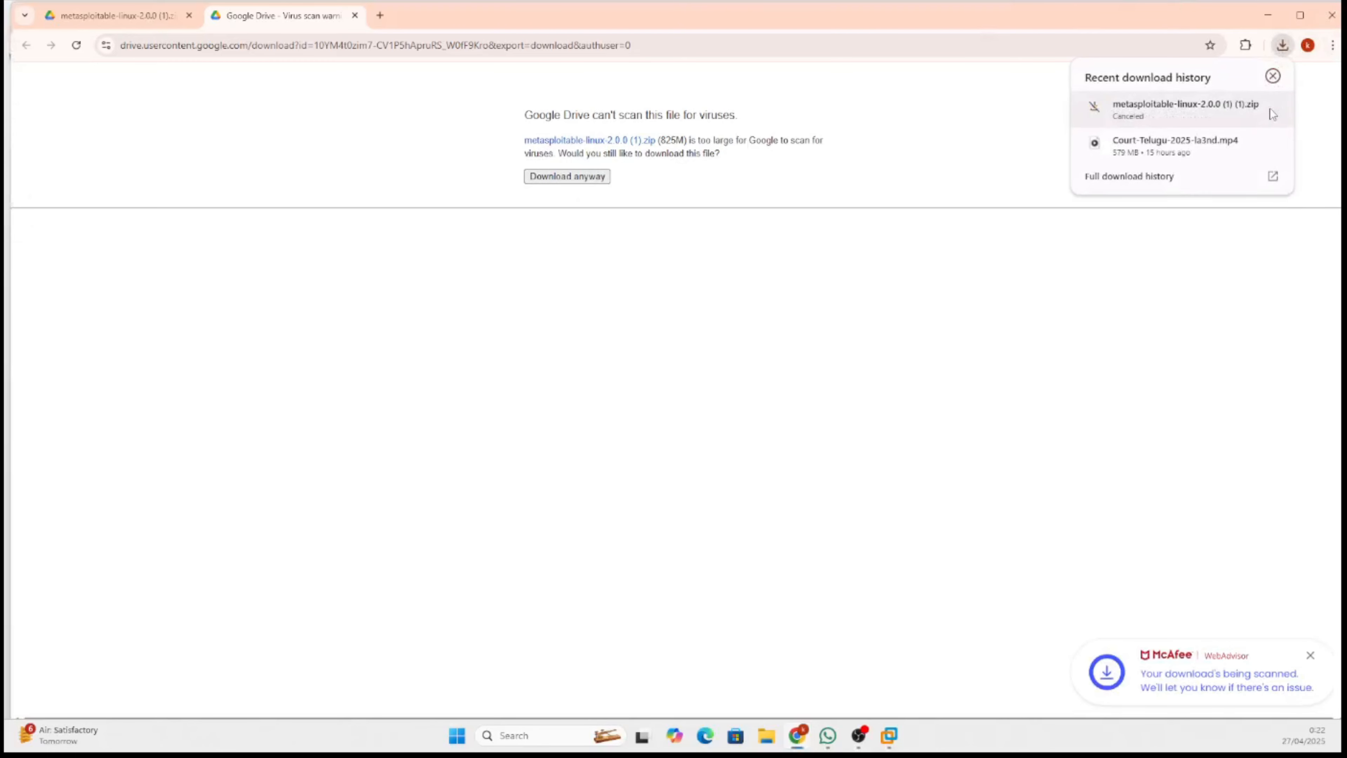
left_click(1268, 14)
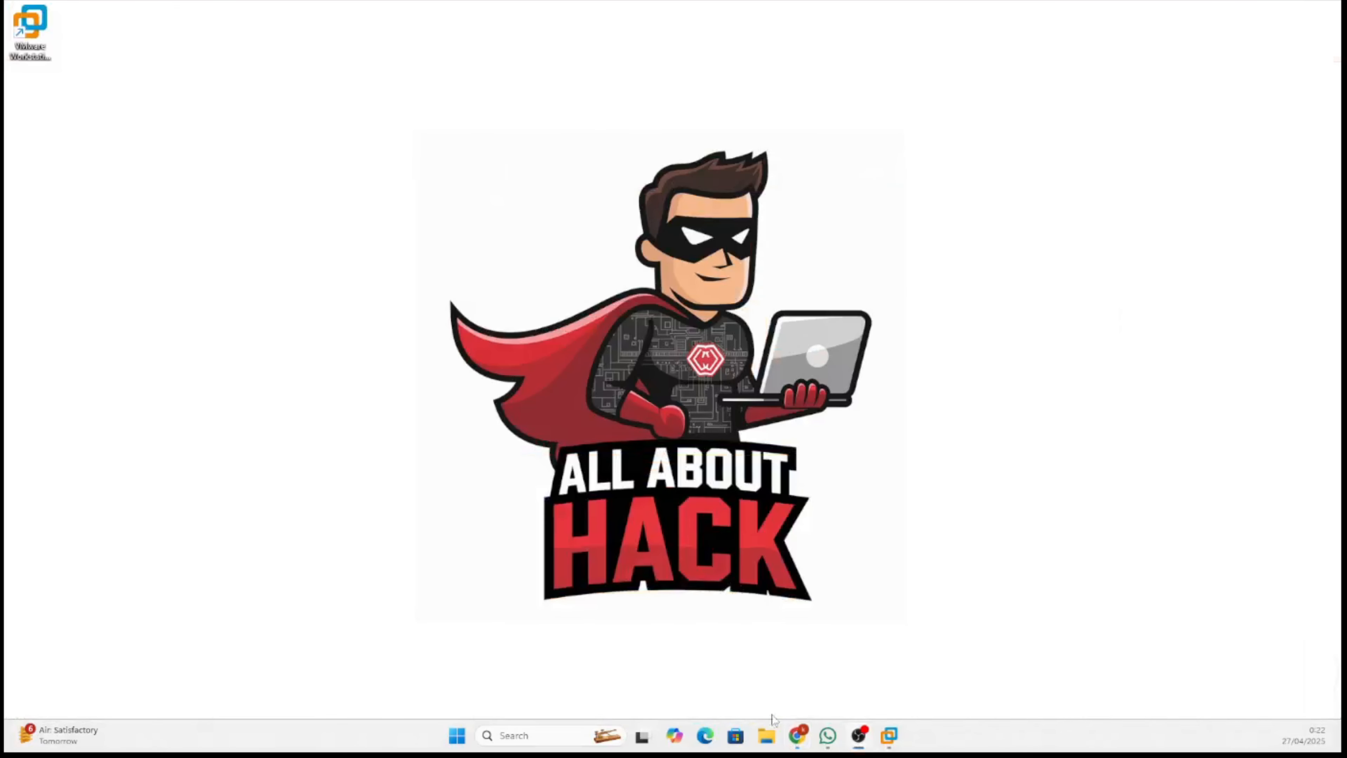
Switch to File Explorer and extract the metasploitable-linux-2.0.0 (1) archive in the Downloads folder, minimizing the window when finished.
left_click(767, 735)
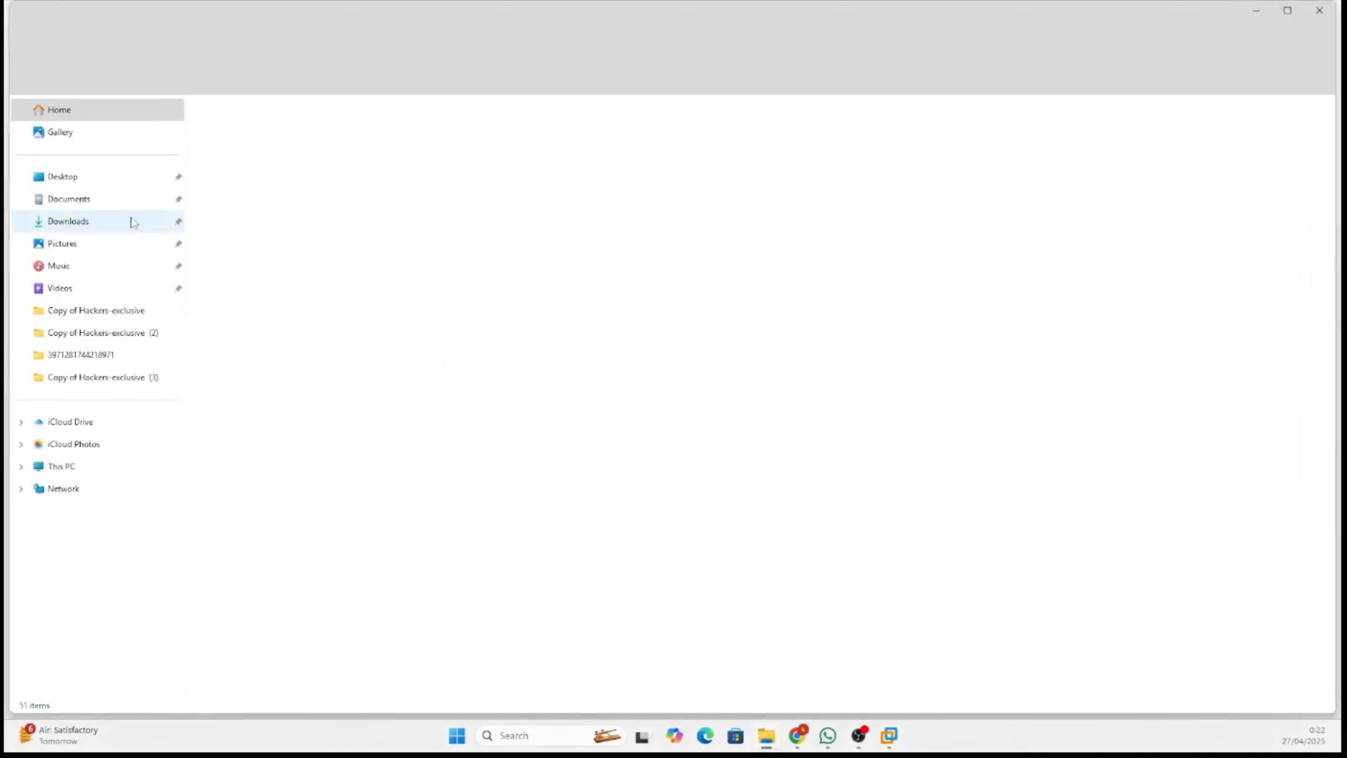
left_click(96, 229)
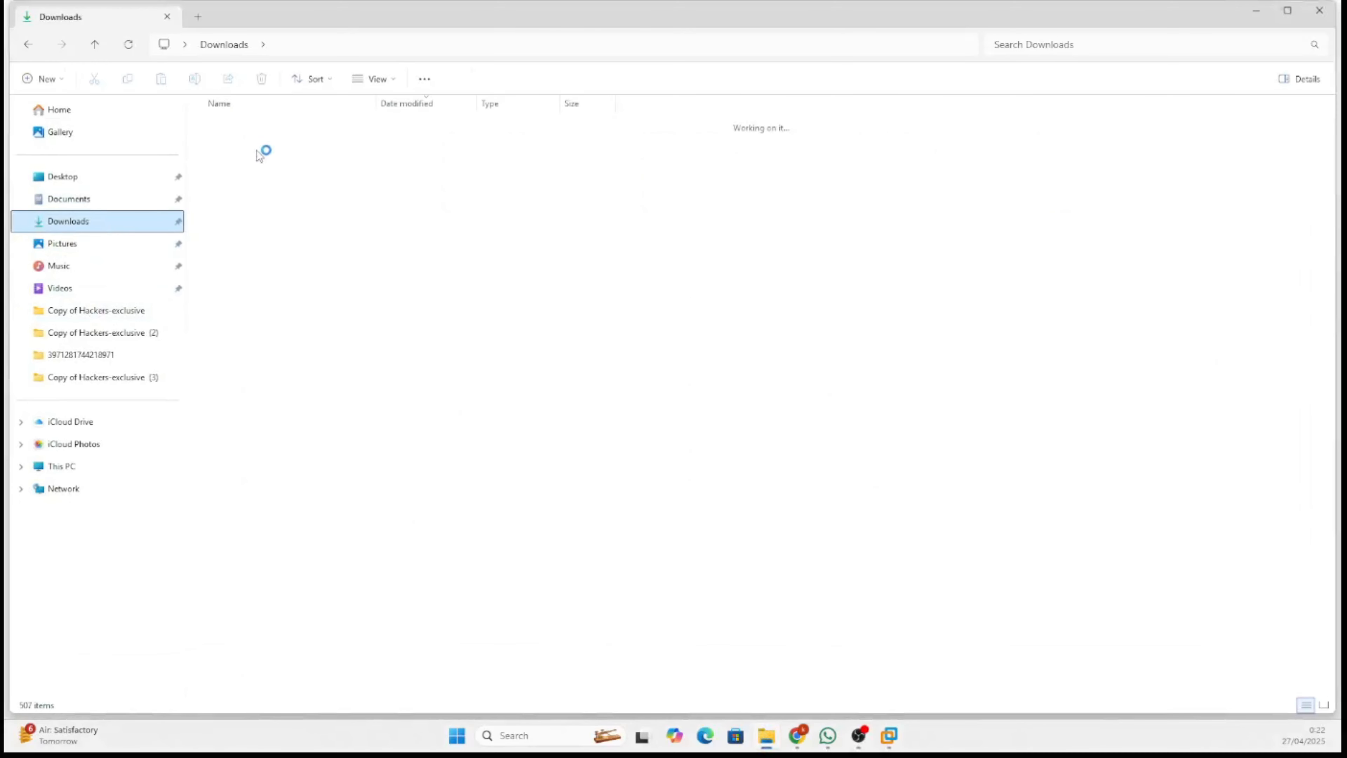
left_click(266, 282)
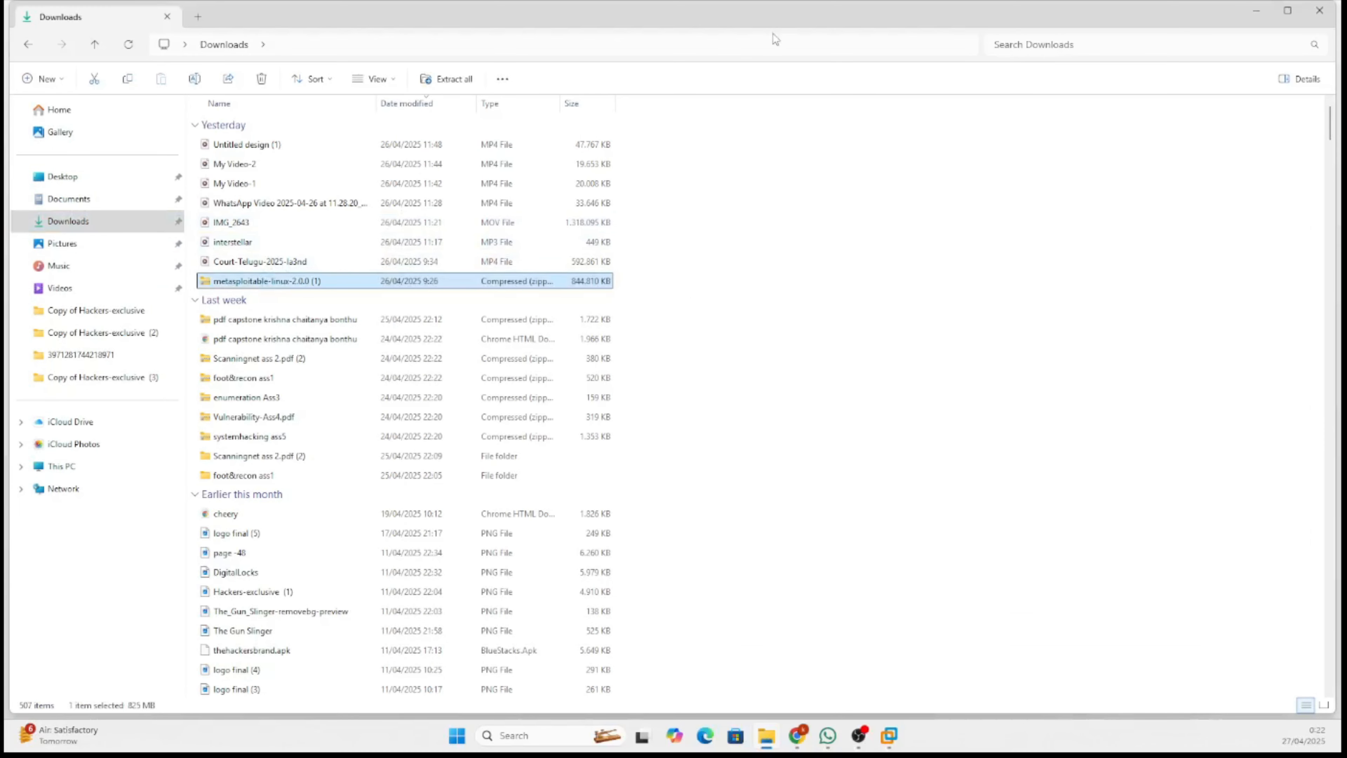
left_click(455, 85)
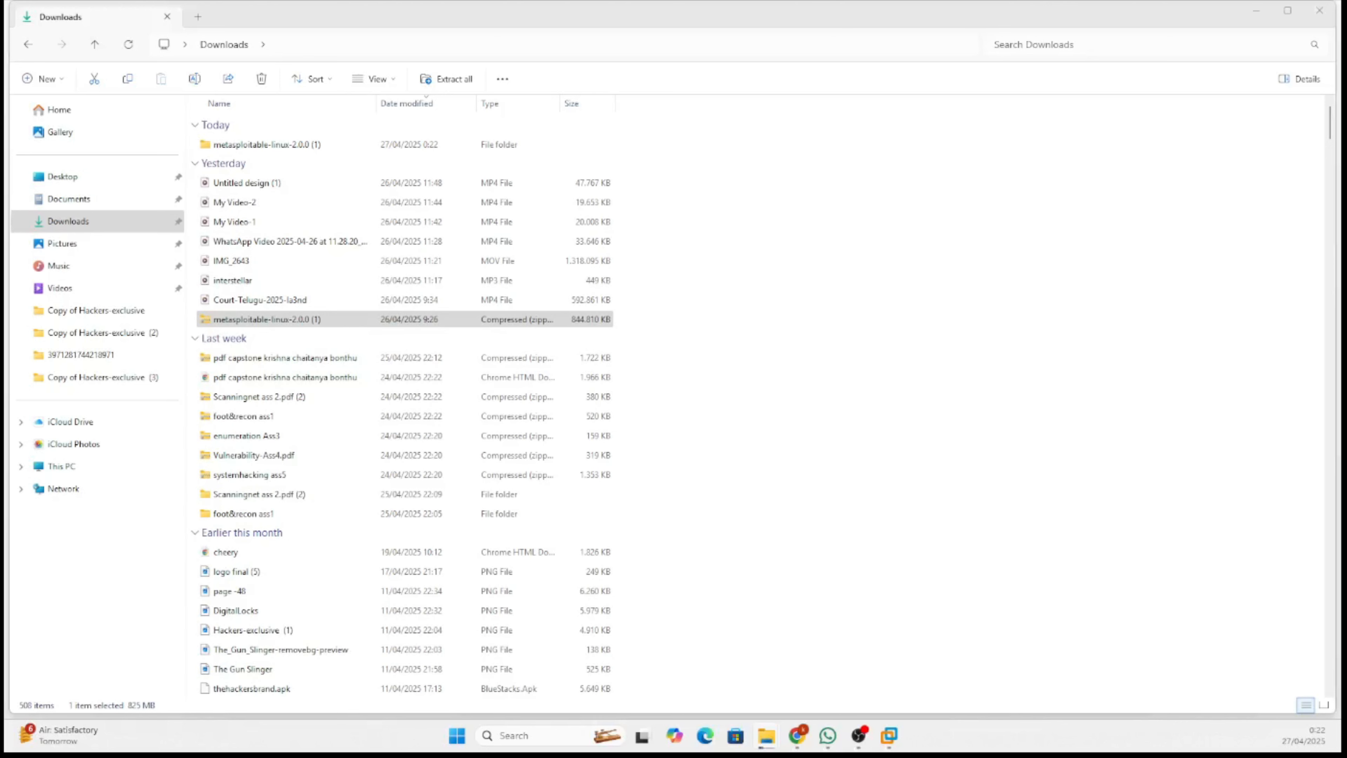
left_click_drag(357, 142, 675, 172)
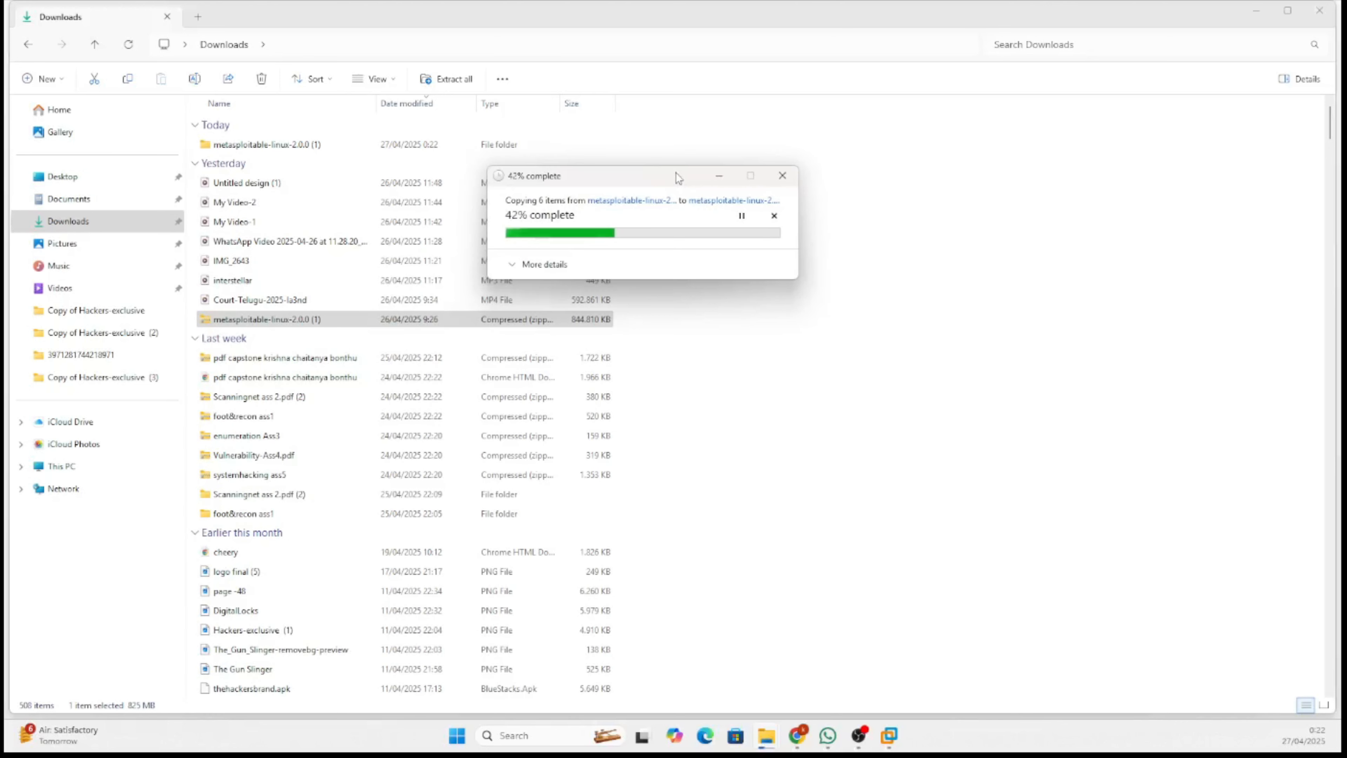
left_click(1256, 11)
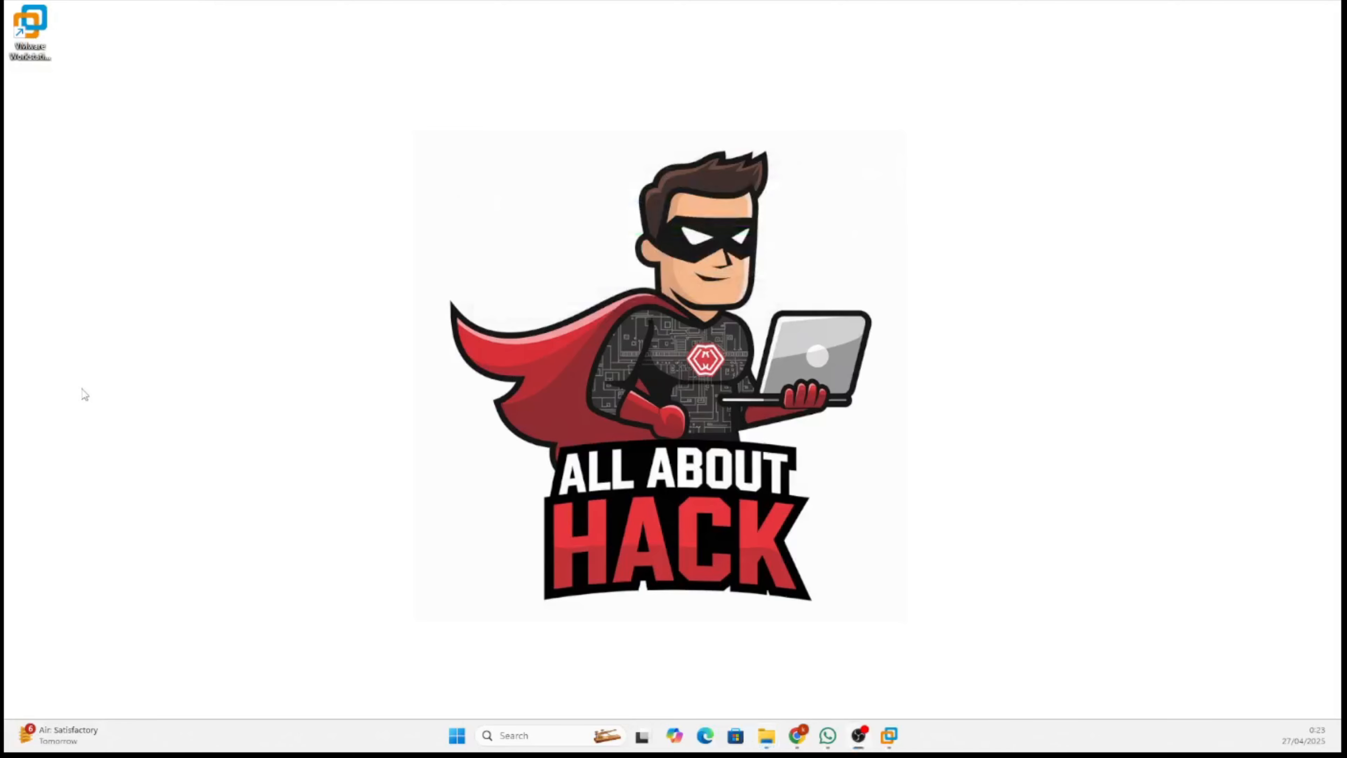
Inspect the extracted files in the Metasploitable2-Linux folder inside metasploitable-linux-2.0.0 (1), and minimize File Explorer.
left_click(766, 735)
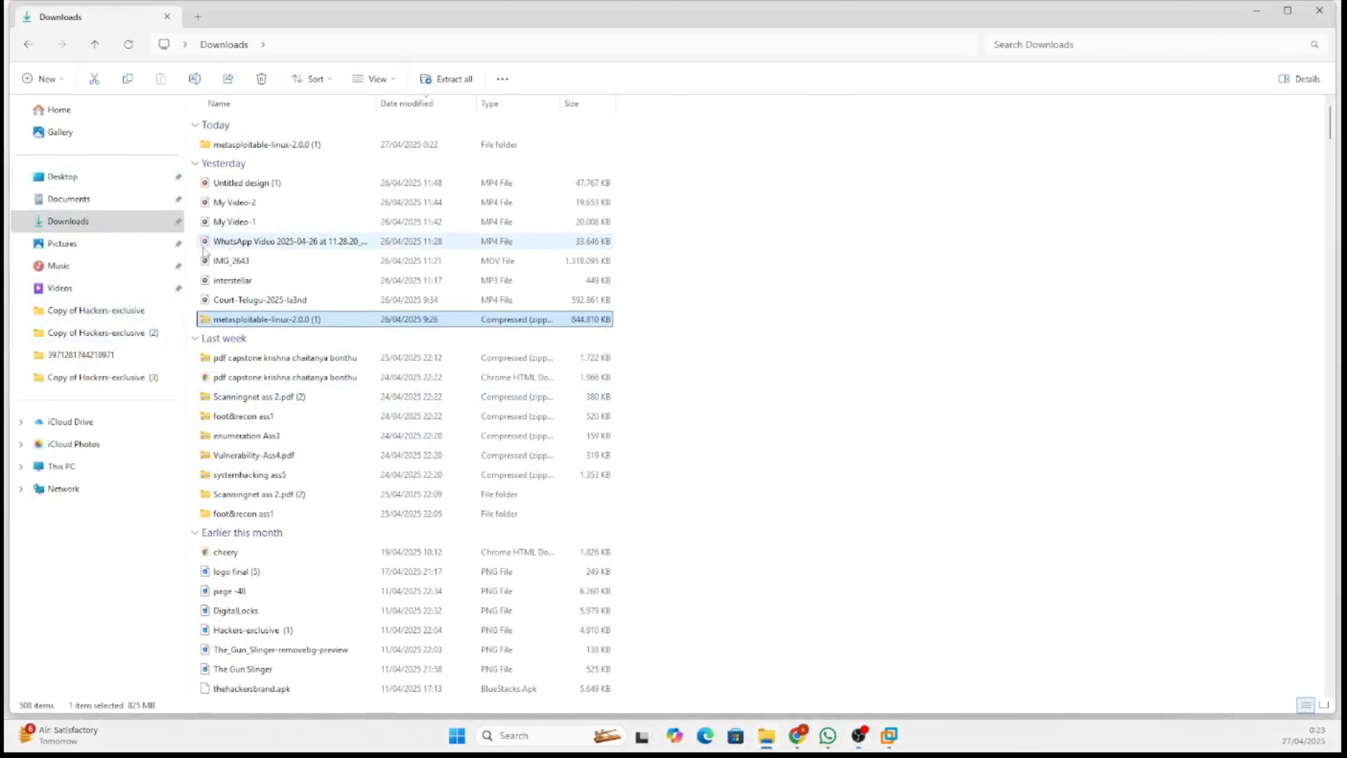
double_click(299, 152)
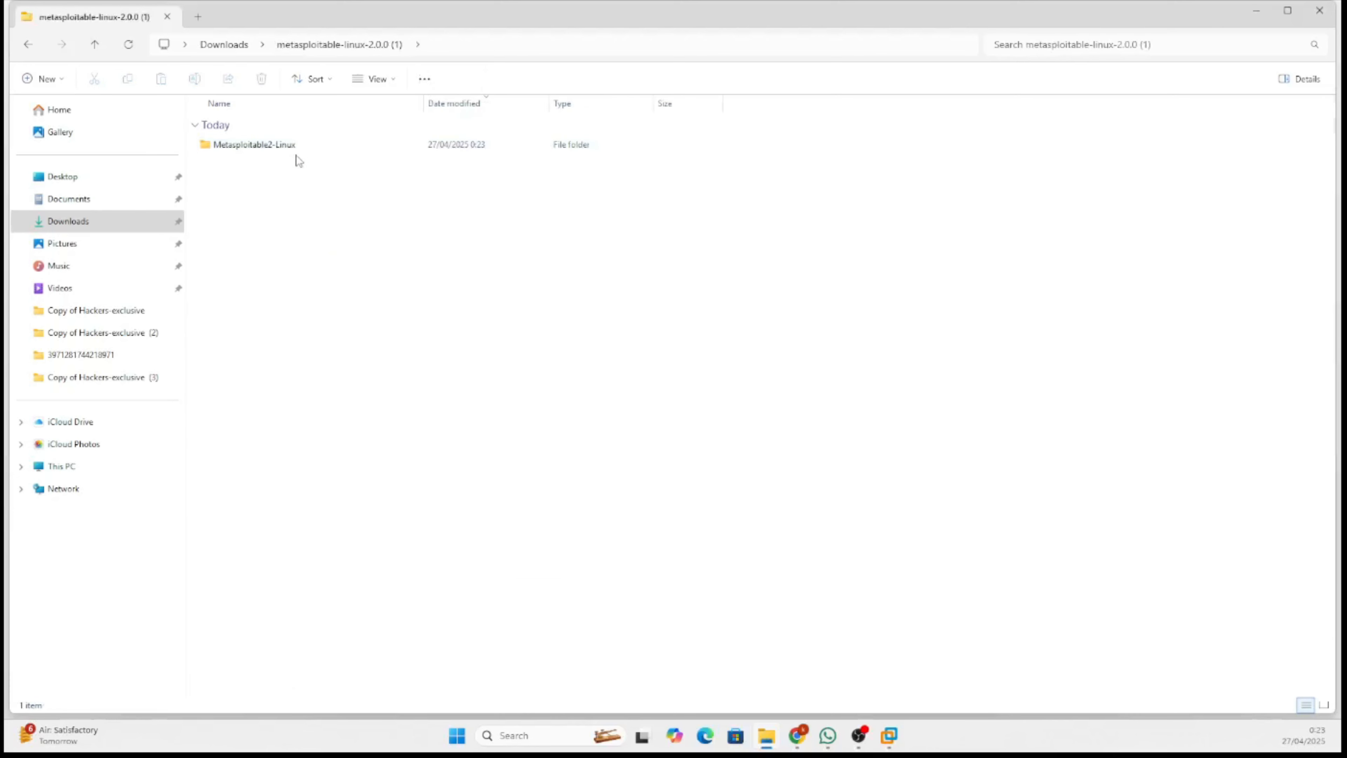
double_click(299, 151)
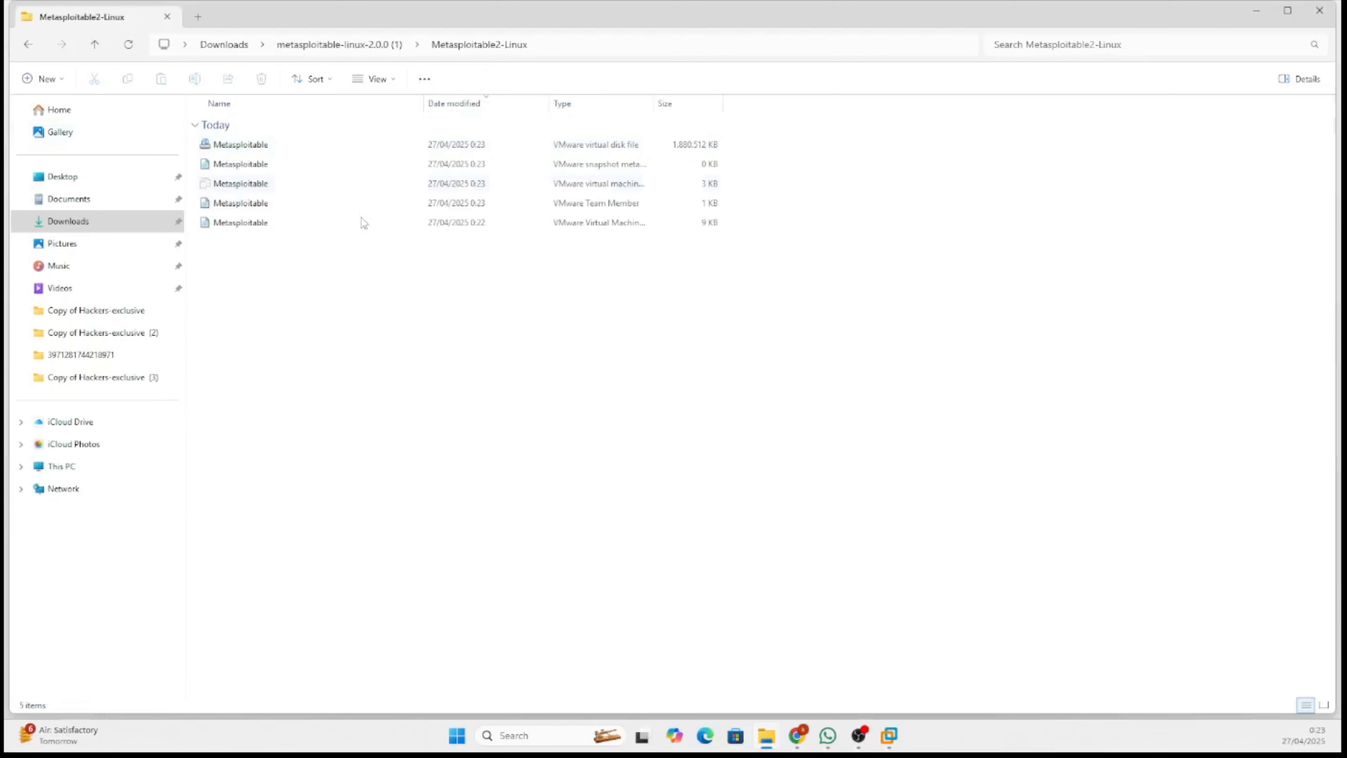
left_click(1253, 12)
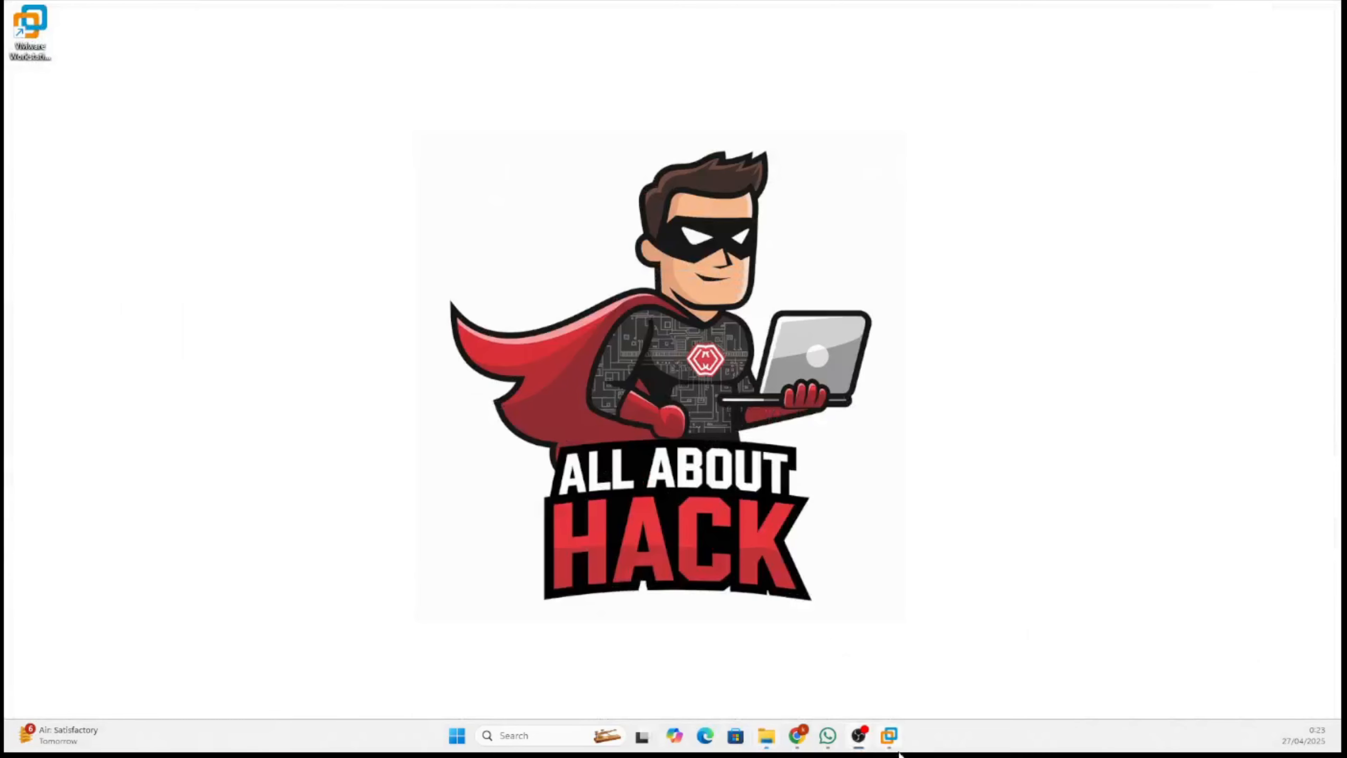
Switch to VMware Workstation and open the Metasploitable virtual machine file from Downloads > metasploitable-linux-2.0.0 (1) > Metasploitable2-Linux.
mouse_move(889, 735)
left_click(826, 650)
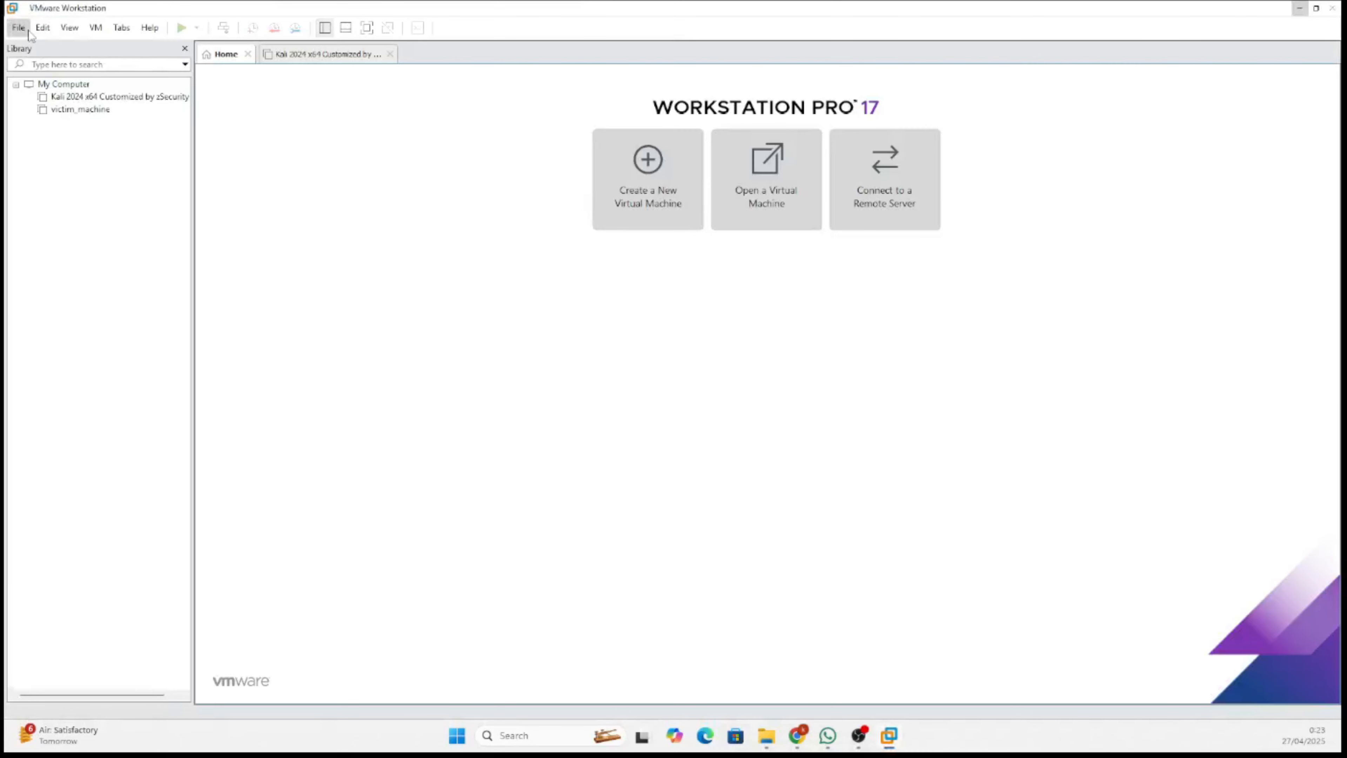
left_click(19, 28)
left_click(45, 77)
left_click(59, 229)
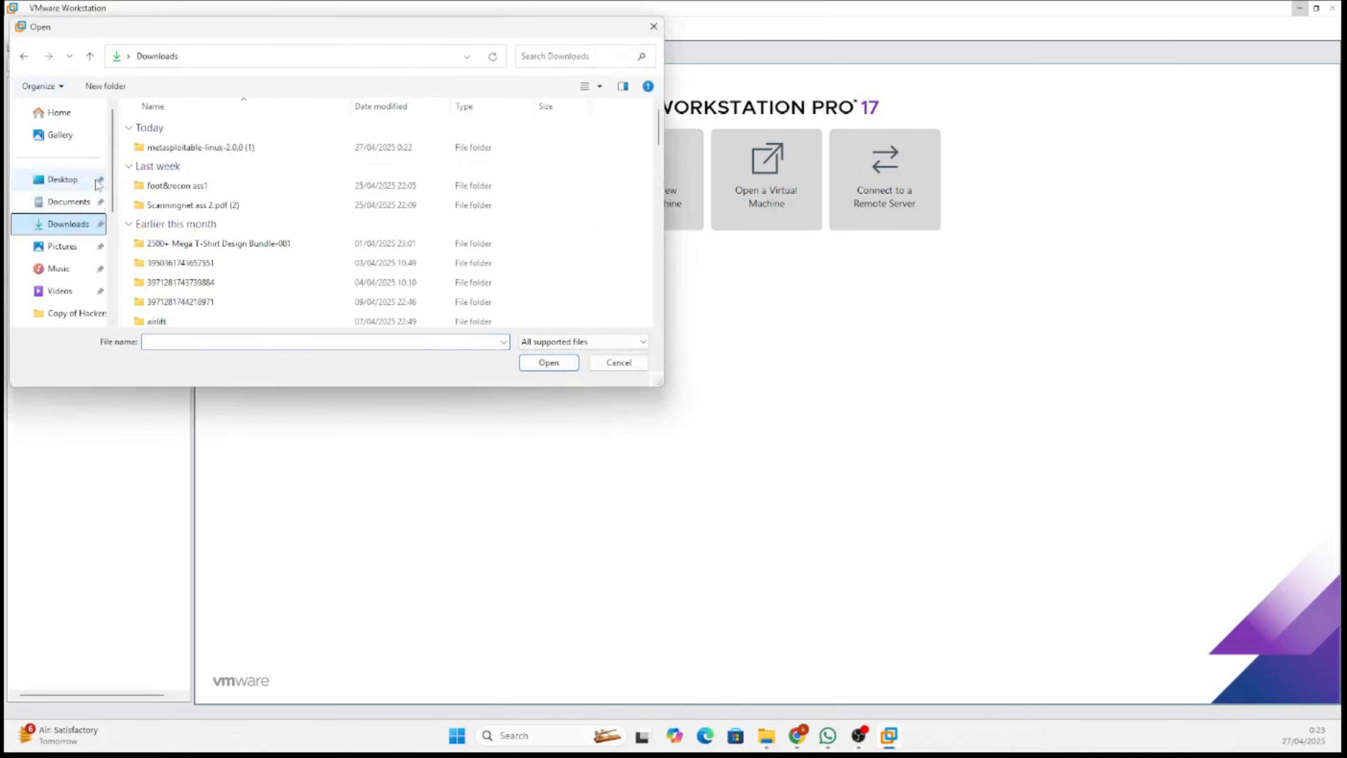
double_click(183, 149)
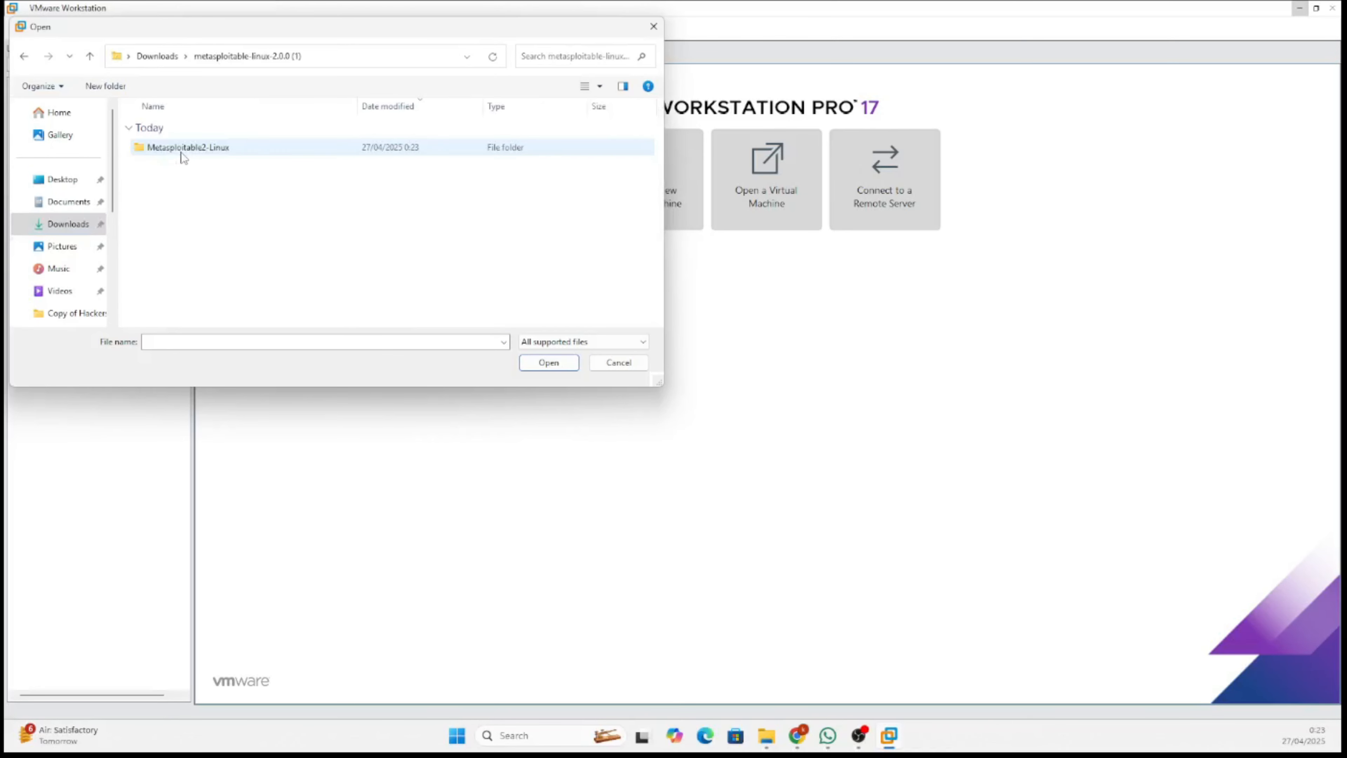
double_click(182, 149)
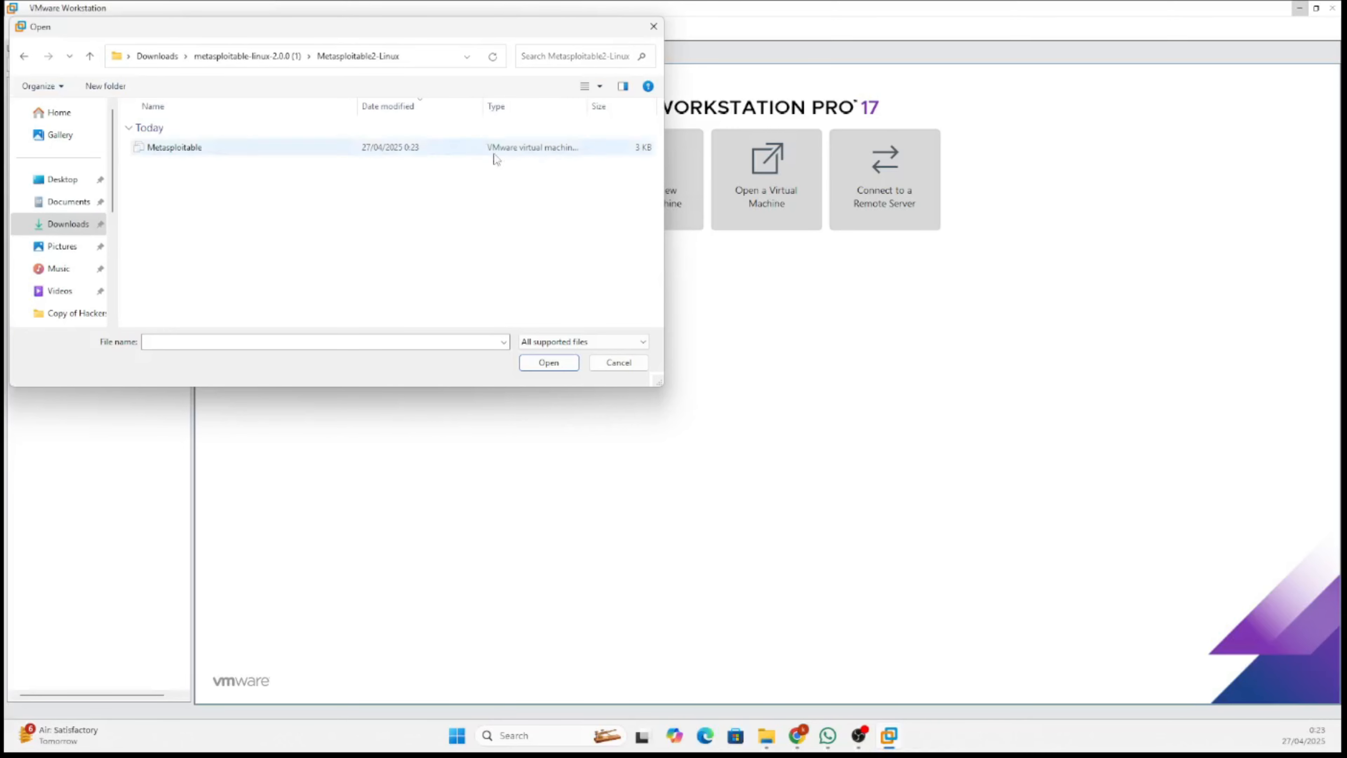
left_click(354, 149)
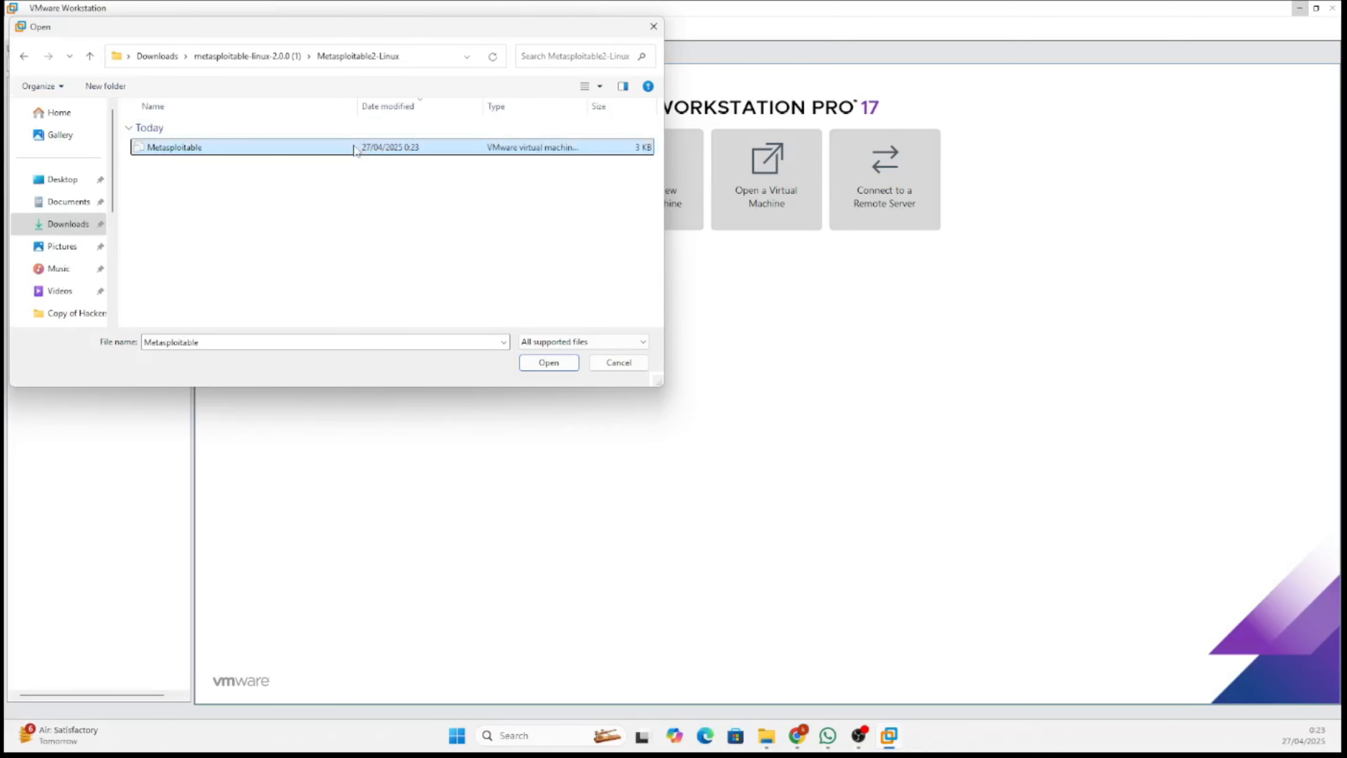
left_click(549, 363)
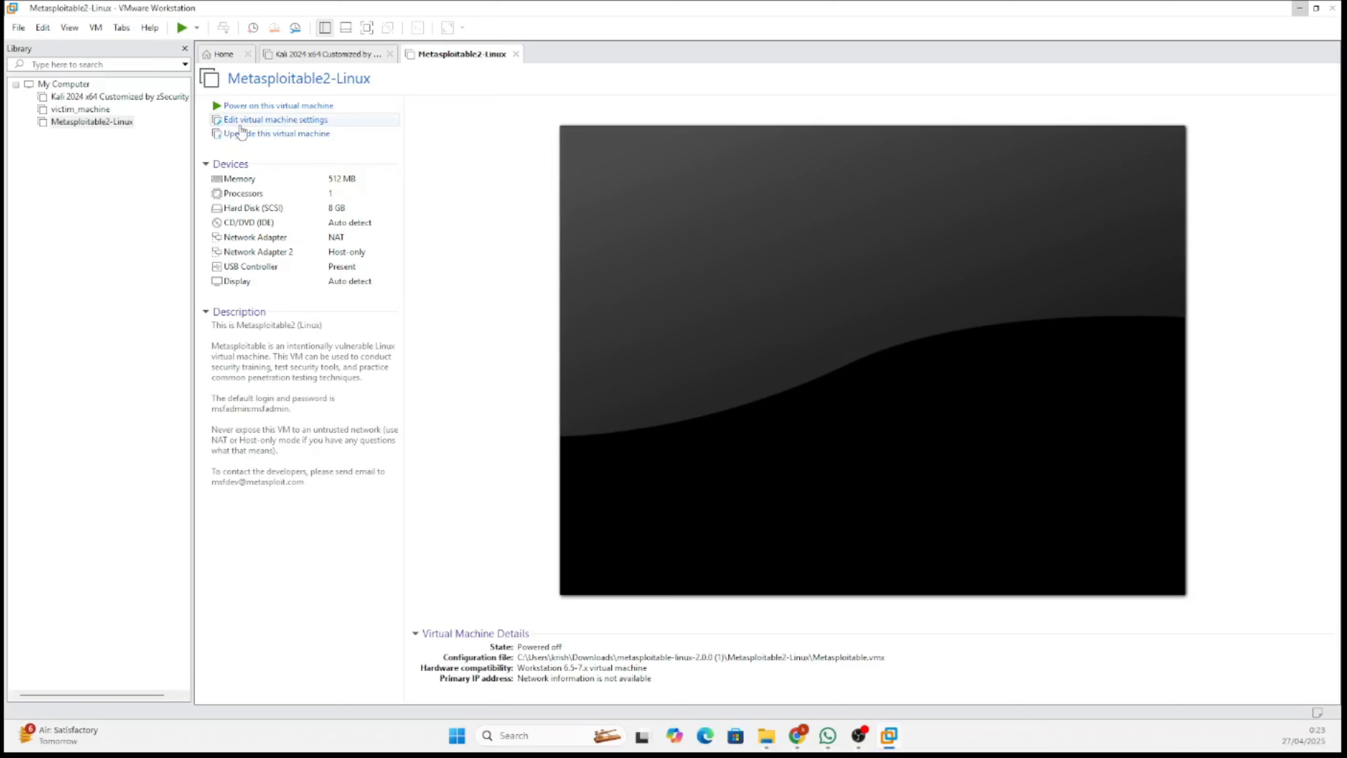
Review the Metasploitable2-Linux hardware settings, accept them, and power on the virtual machine, declaring it as copied.
left_click(242, 127)
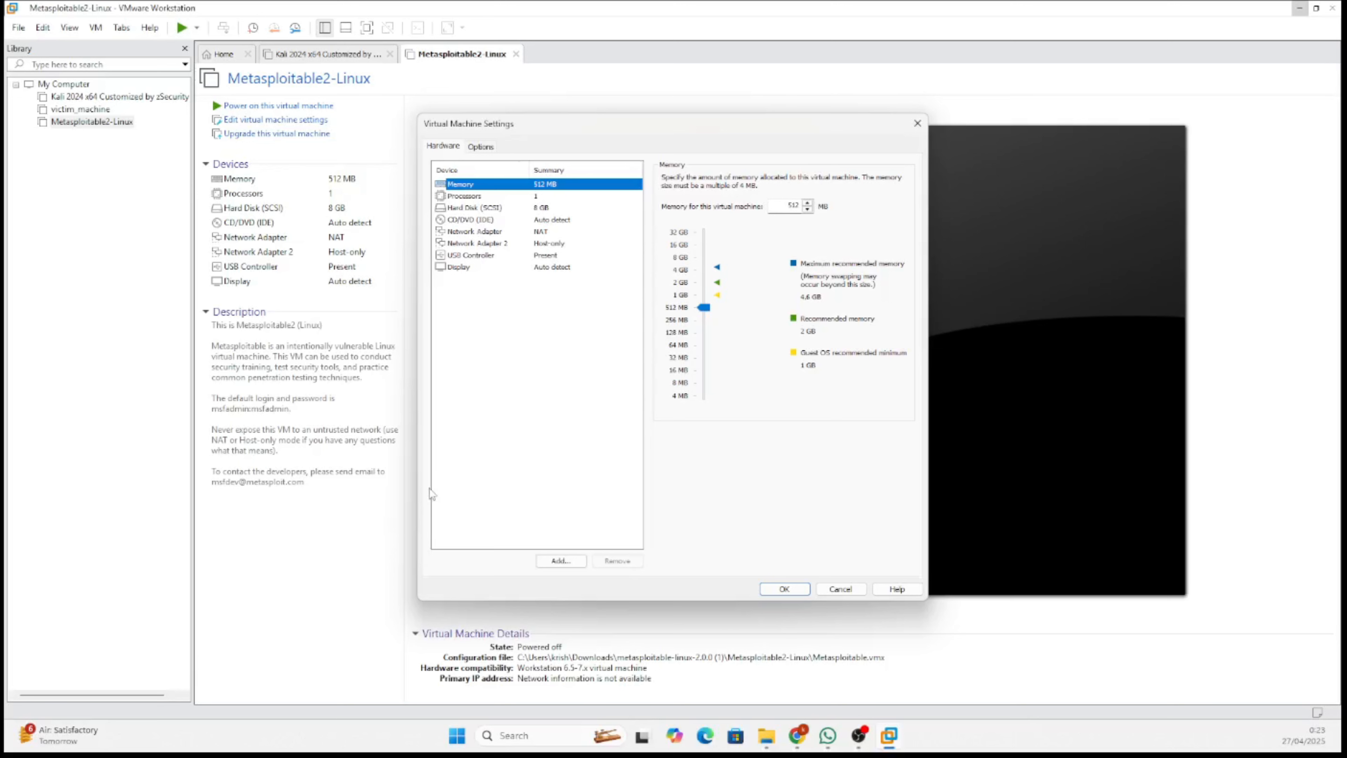
left_click(784, 589)
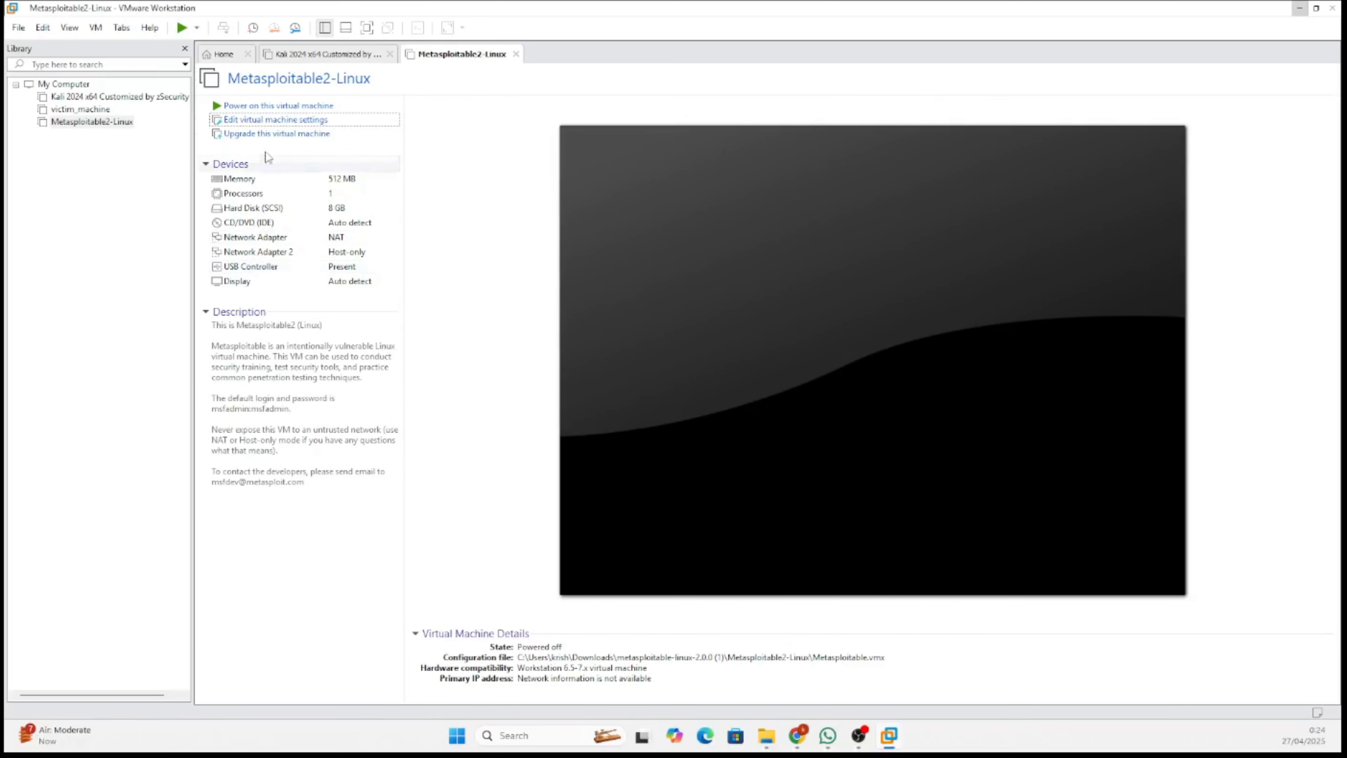
left_click(273, 106)
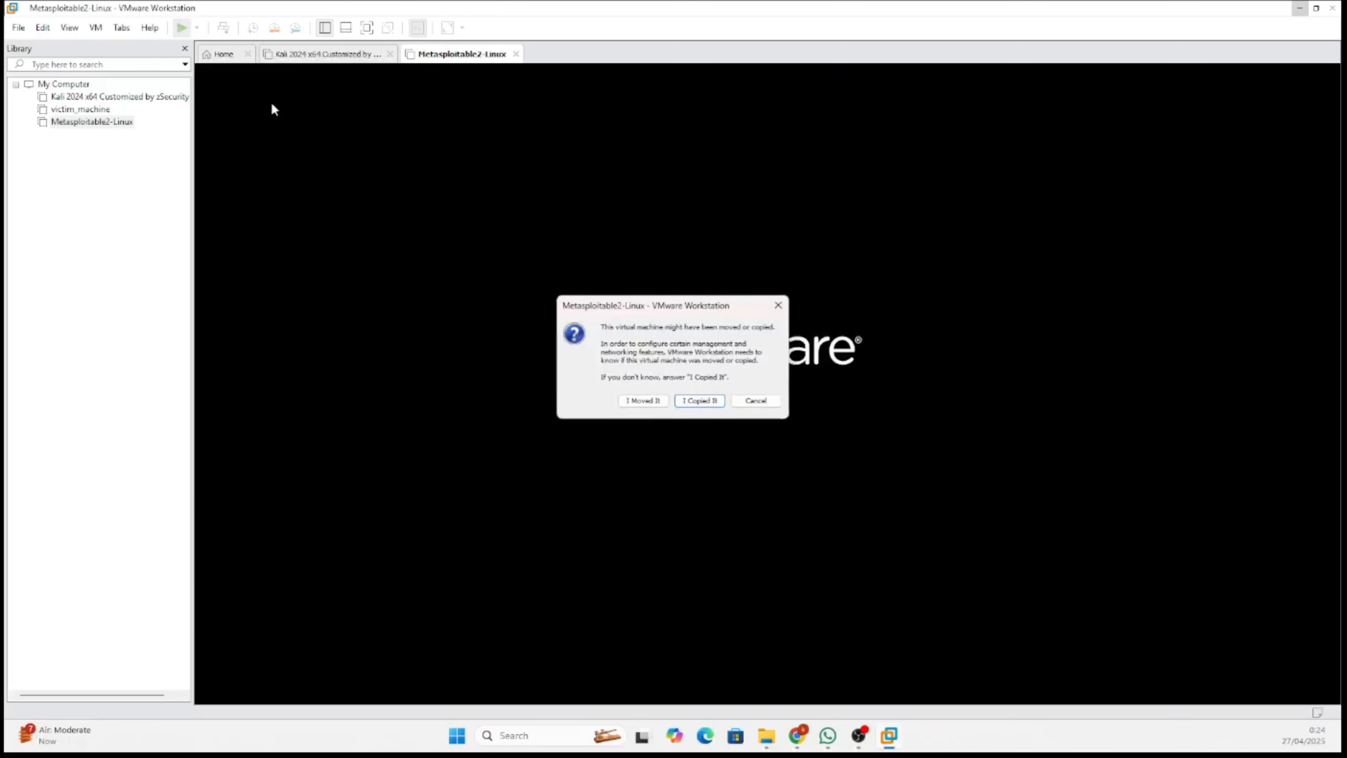
left_click(685, 399)
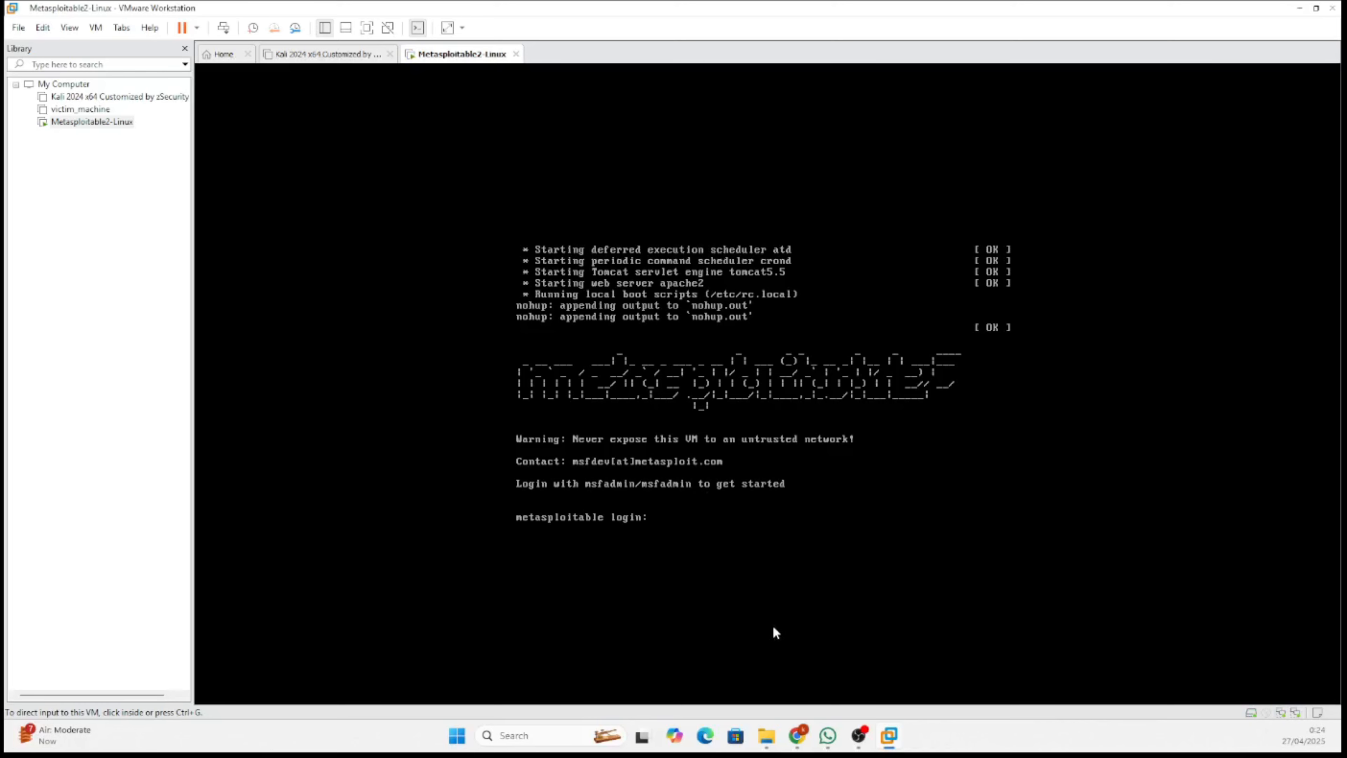
Switch to Chrome and load allabouthack.com in a new tab.
left_click(789, 736)
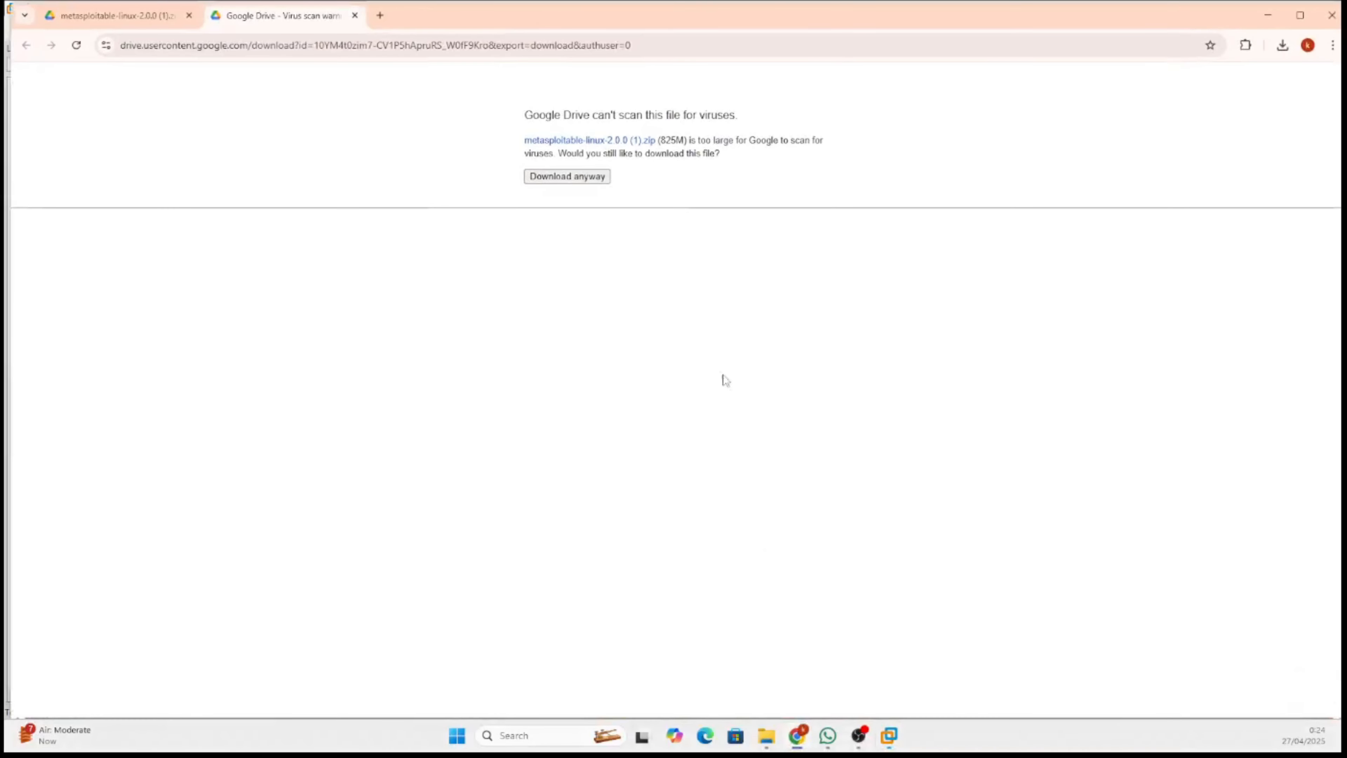
left_click(379, 15)
left_click(319, 46)
type("all")
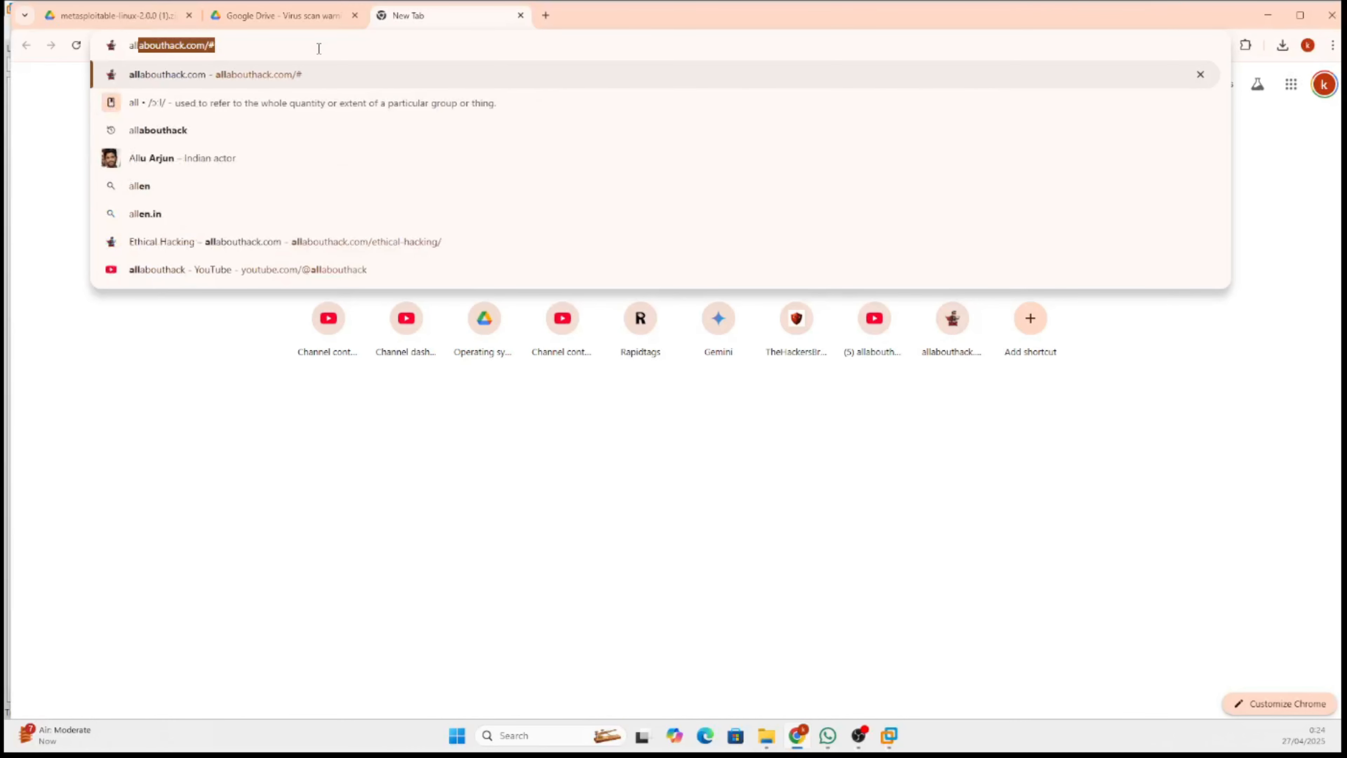
key("Return")
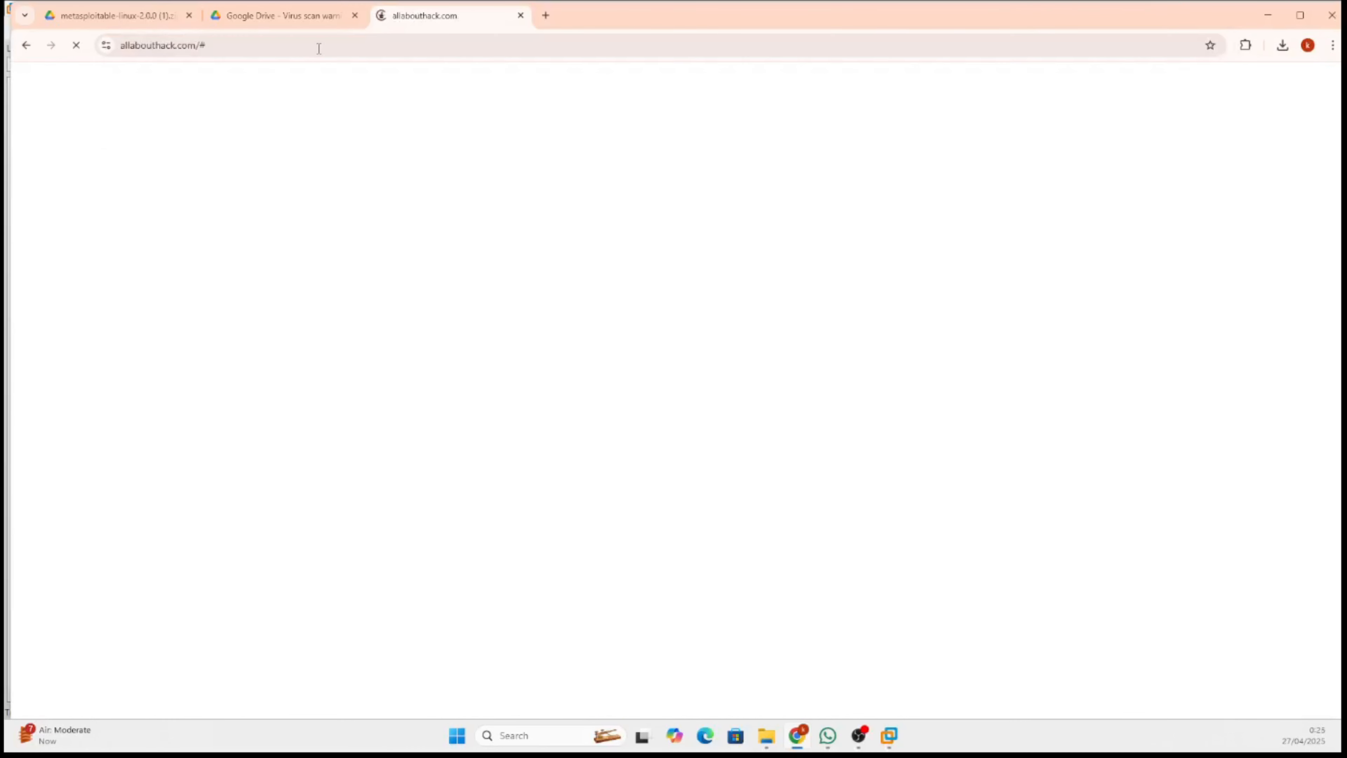
Look up the default Metasploitable 2 login credentials in the site's ethical hacking section on Metasploitable, and minimize Chrome.
mouse_move(617, 130)
left_click(621, 171)
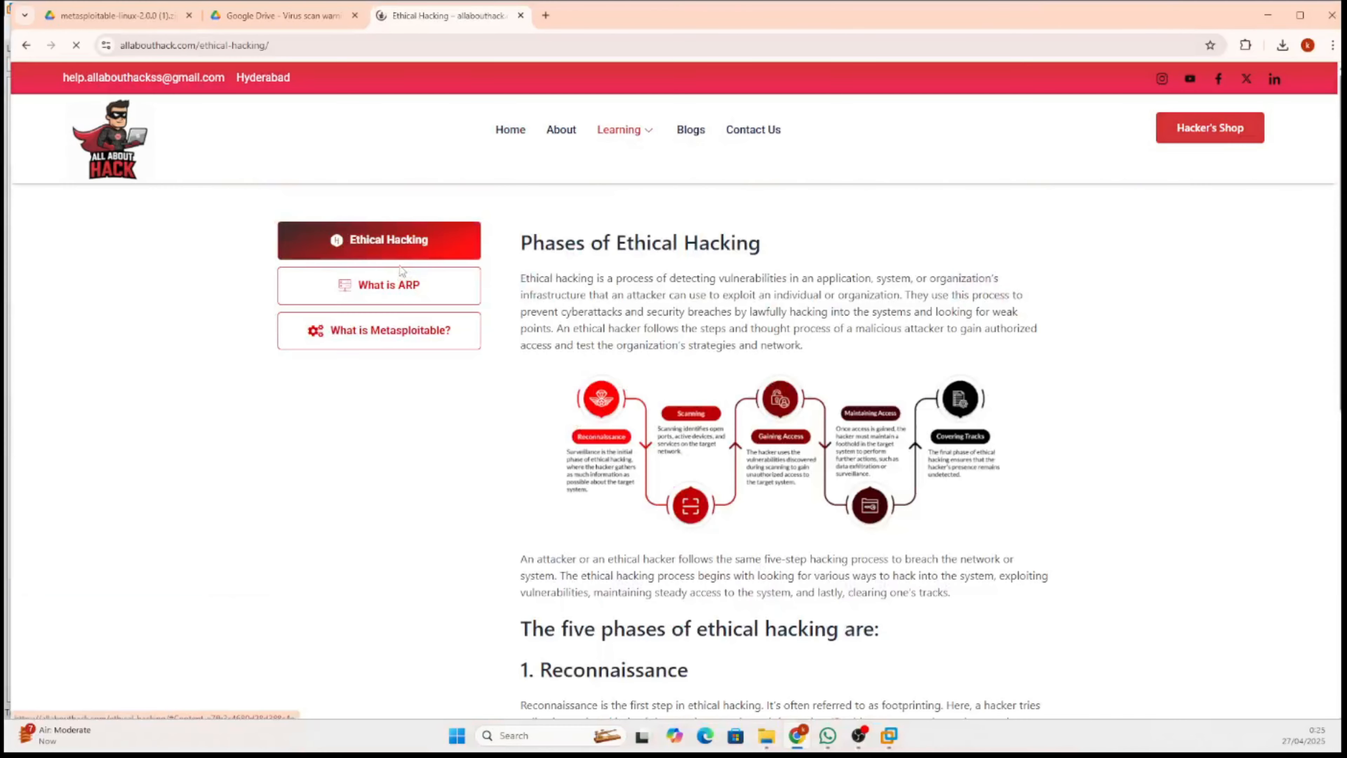
left_click(430, 329)
scroll(577, 307, "down", 2)
scroll(577, 307, "down", 10)
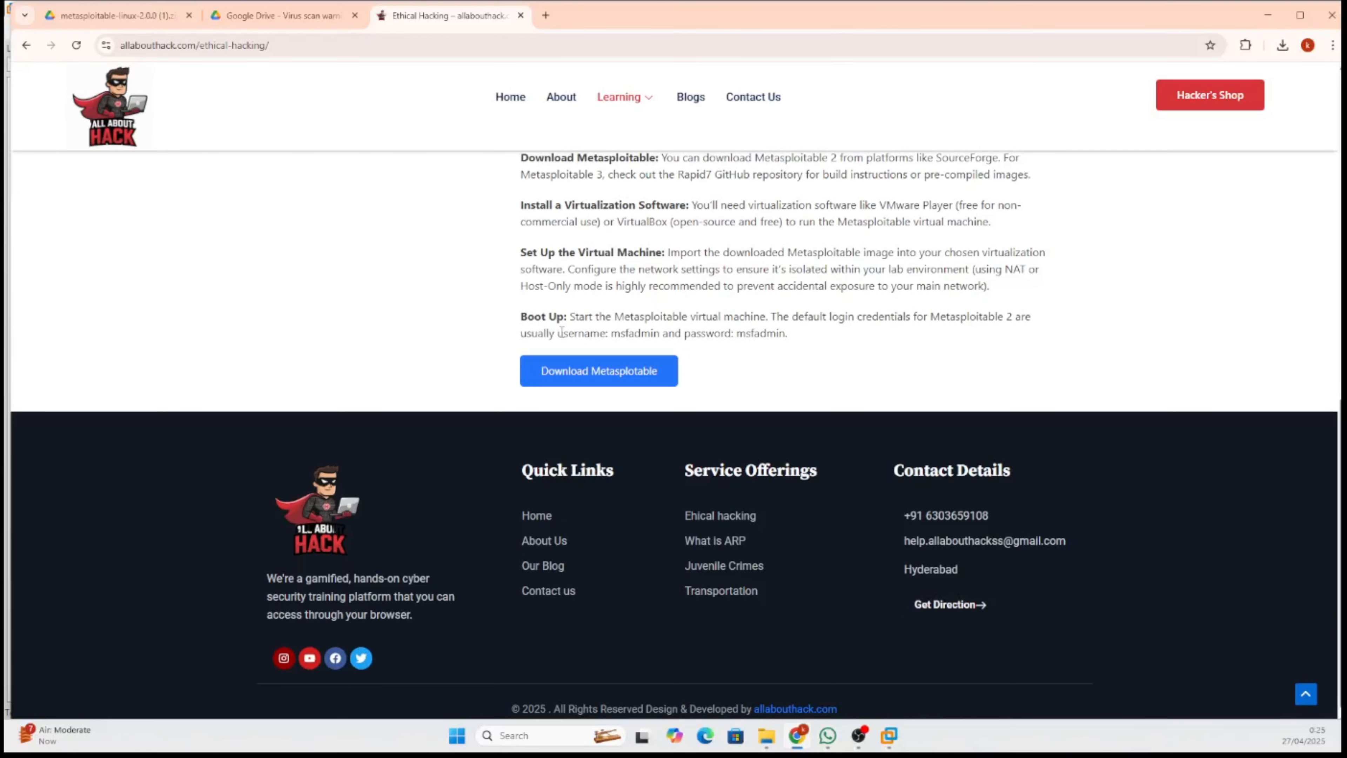
left_click_drag(561, 333, 759, 337)
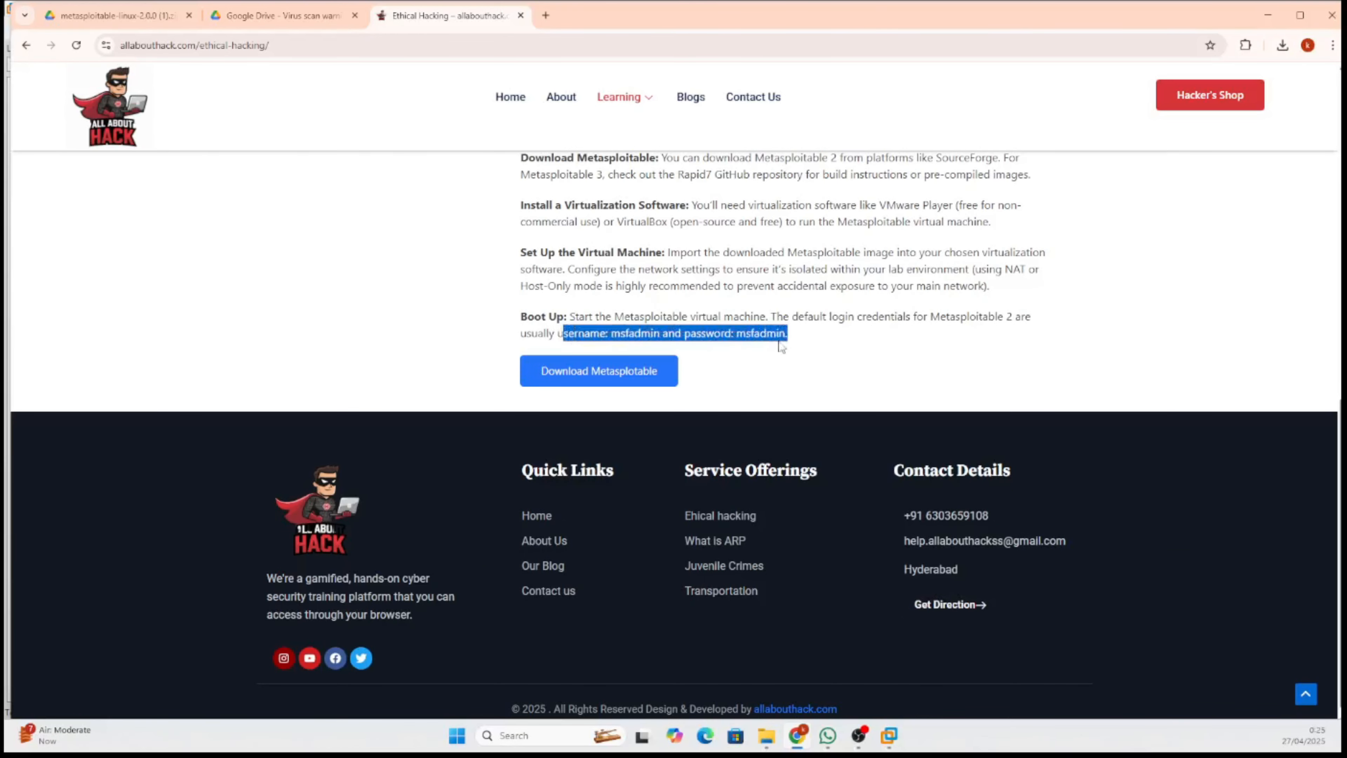
left_click(1267, 15)
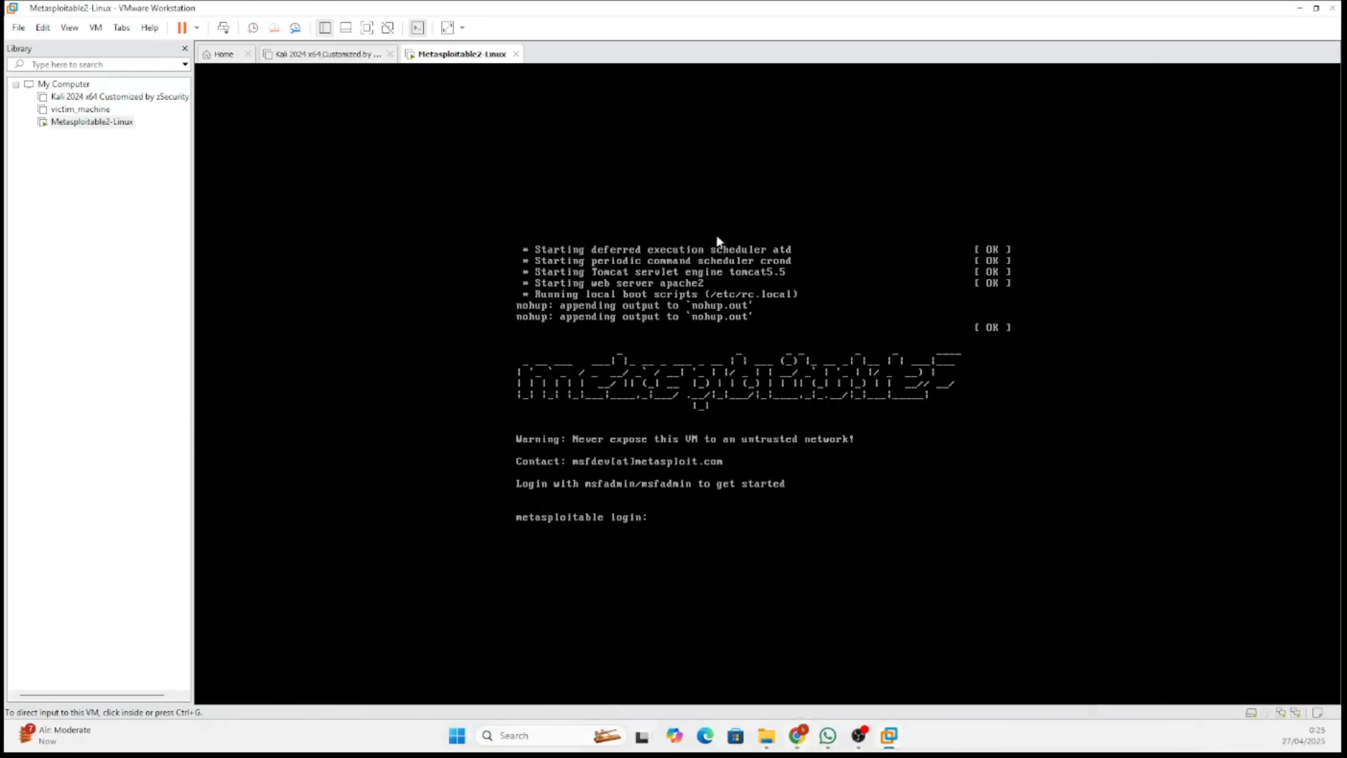
Log in to the Metasploitable2-Linux console with the default username and account password.
left_click(684, 529)
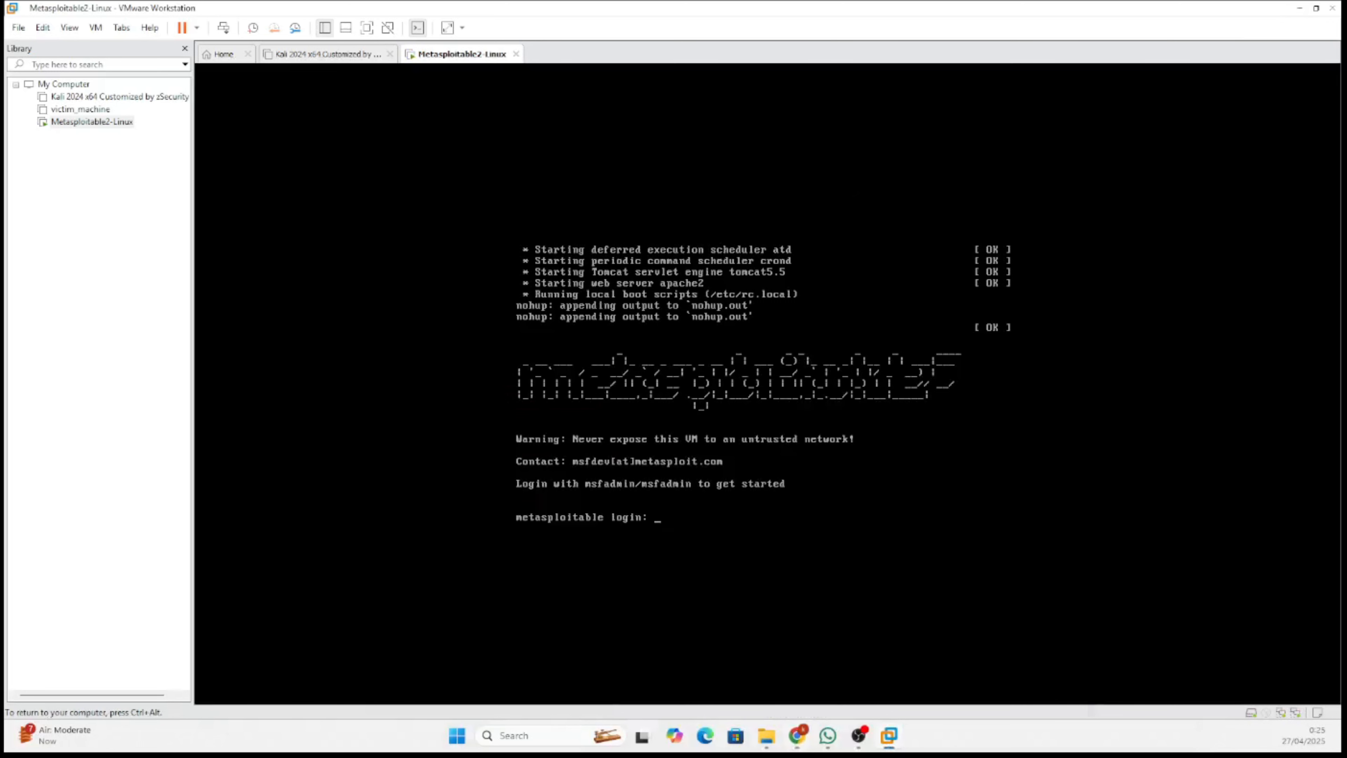
type("msfadmin")
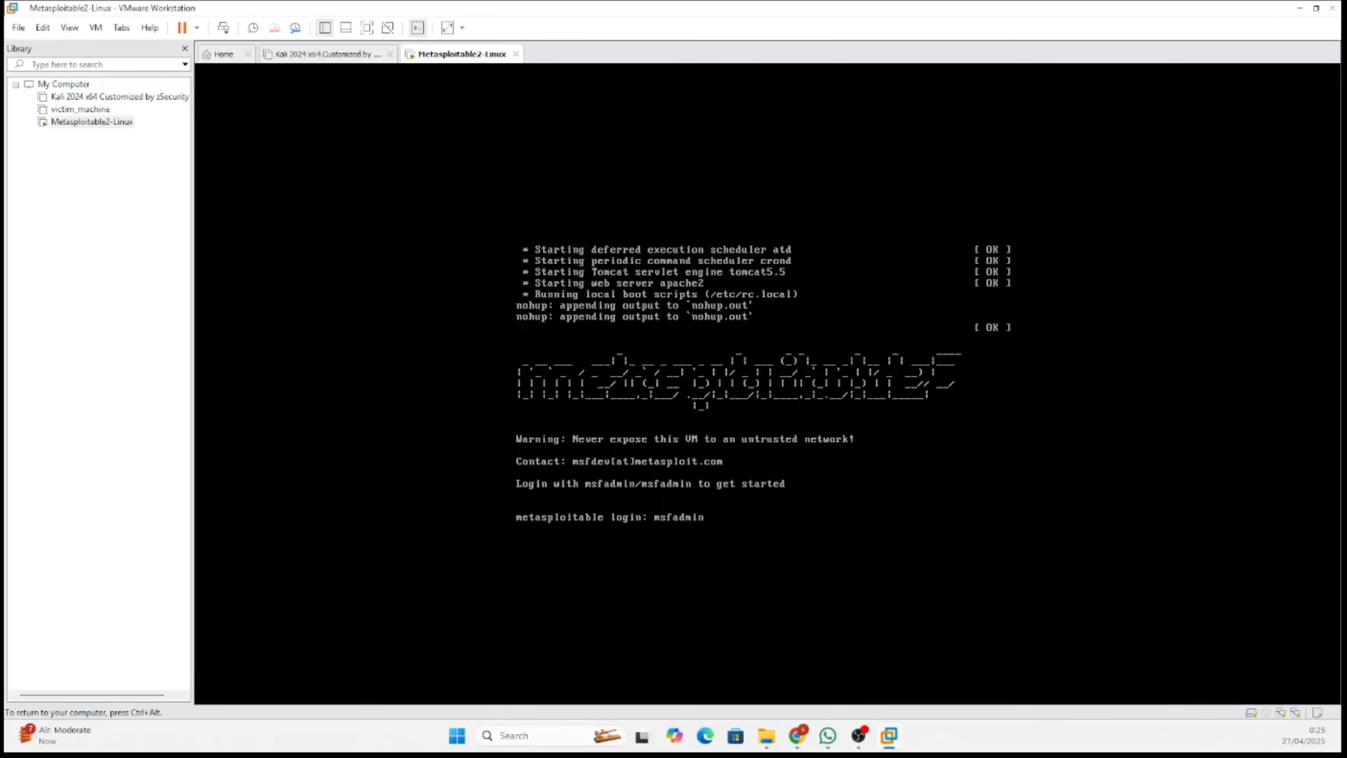
key("Return")
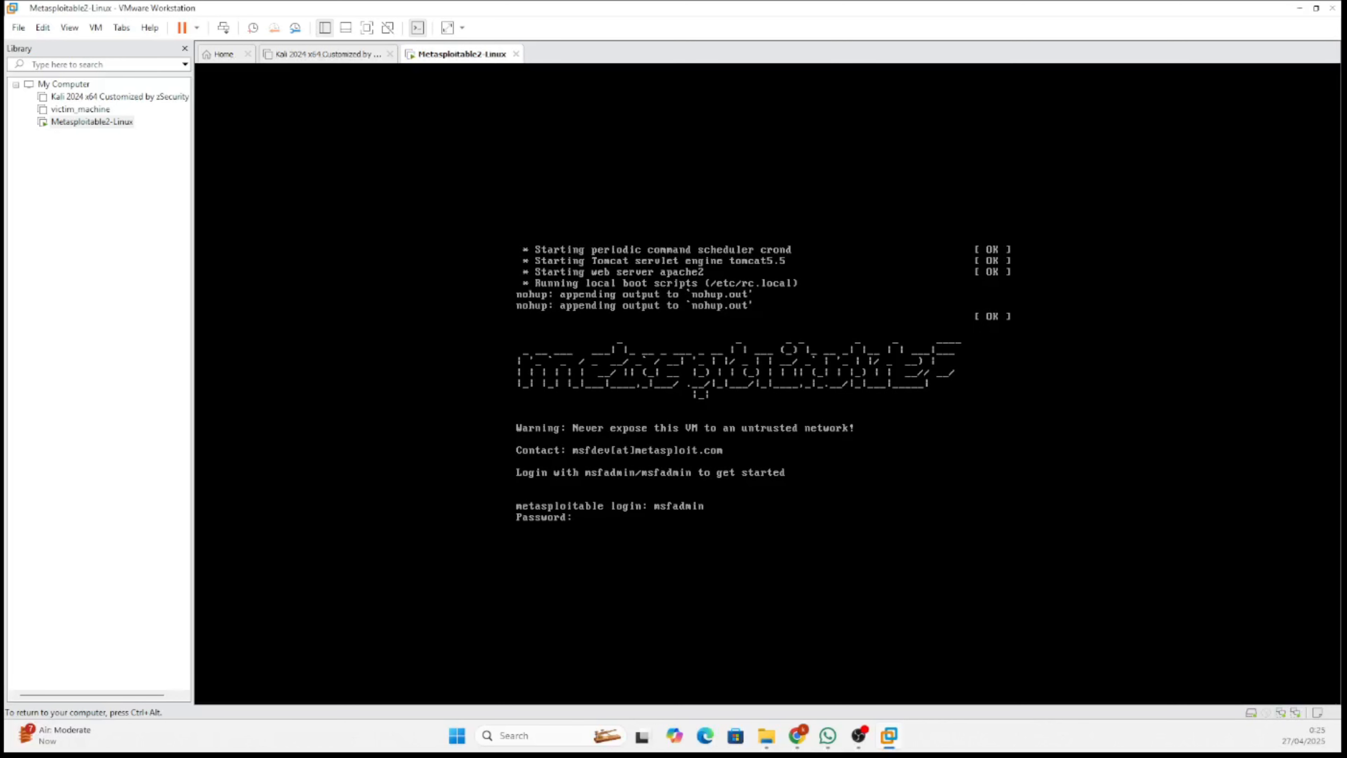
key("Return")
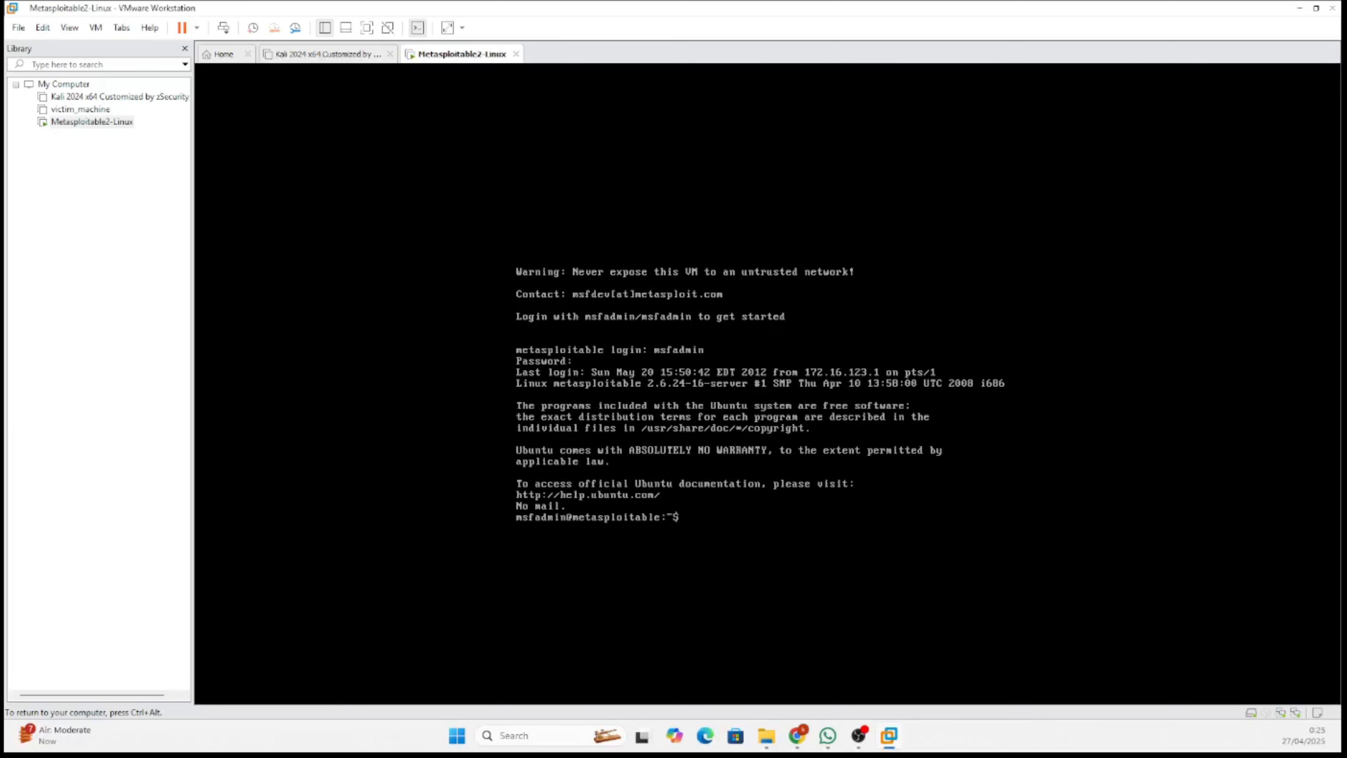
key("super+d")
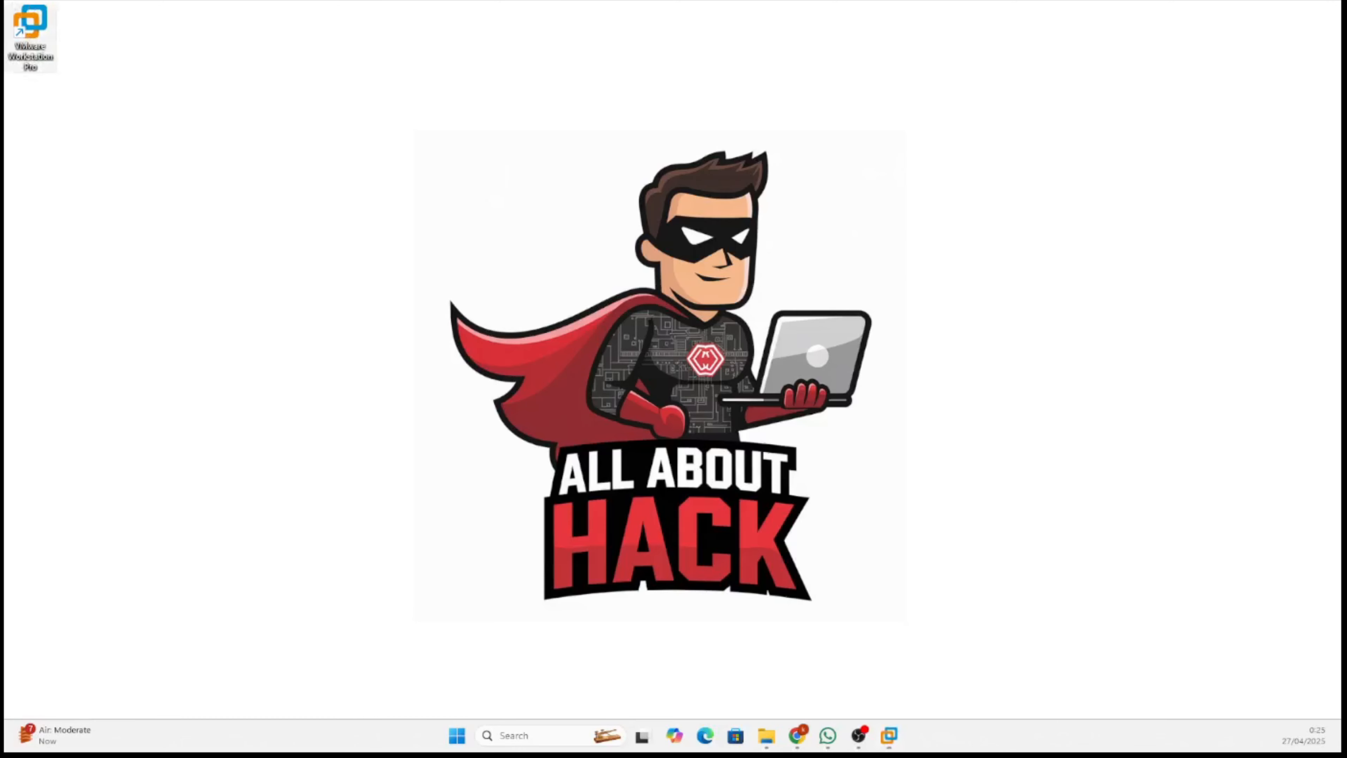
key("super+d")
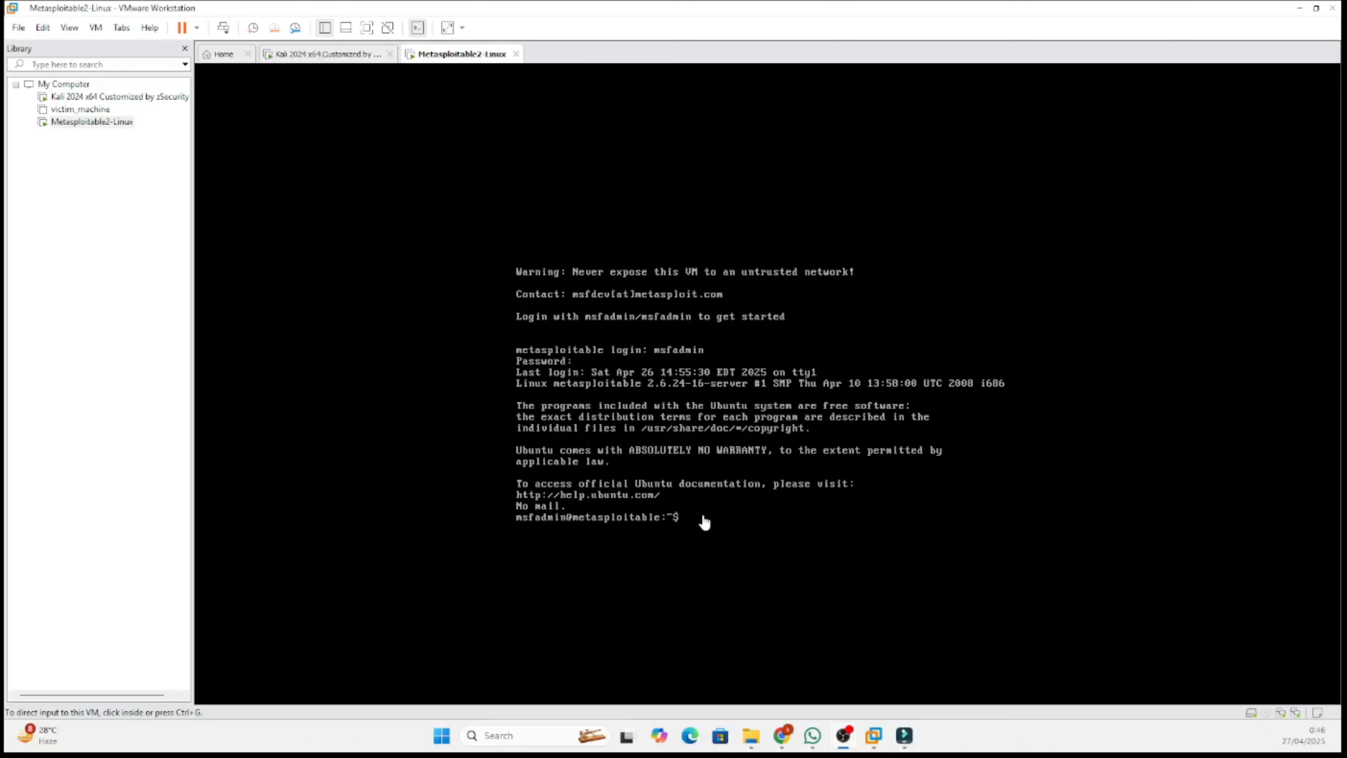
Run ifconfig in the Metasploitable2-Linux console to look up its network configuration.
left_click(689, 522)
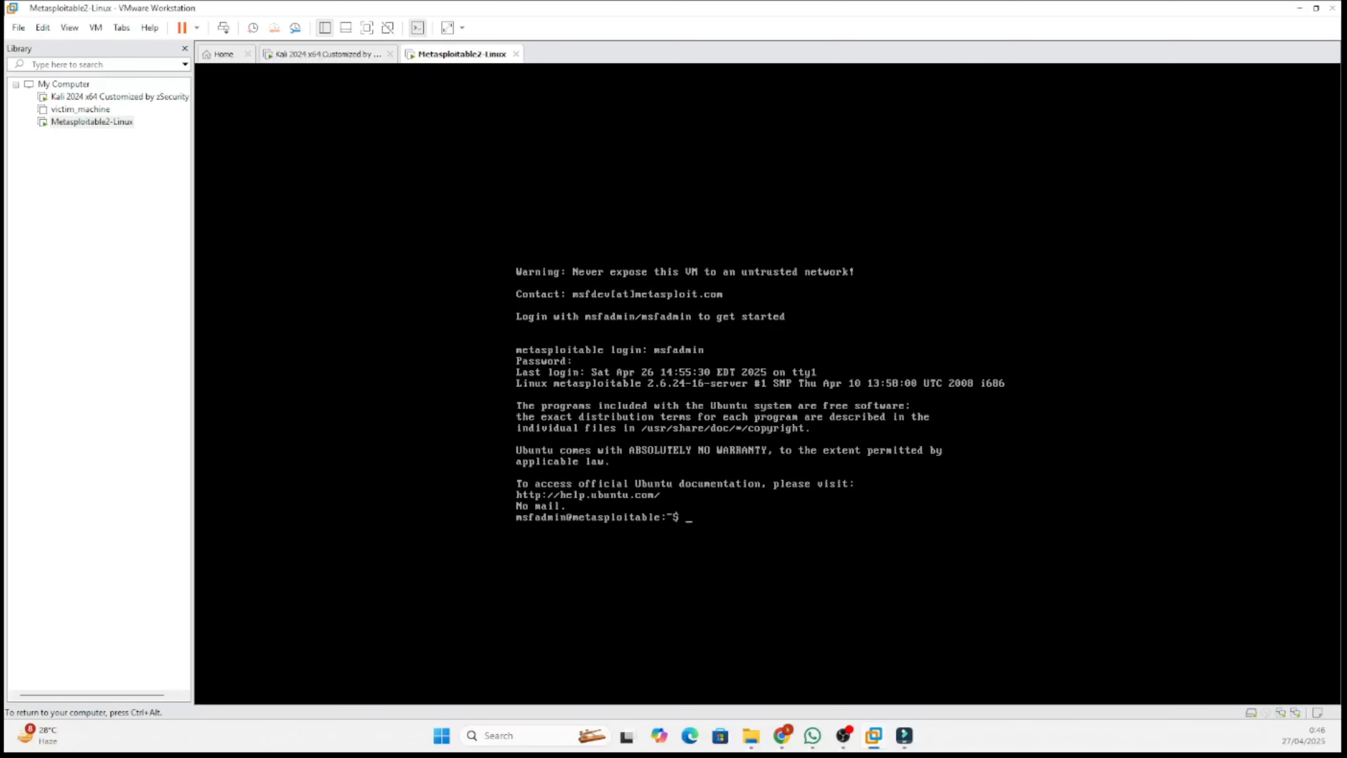
type("ifconfig")
key("Return")
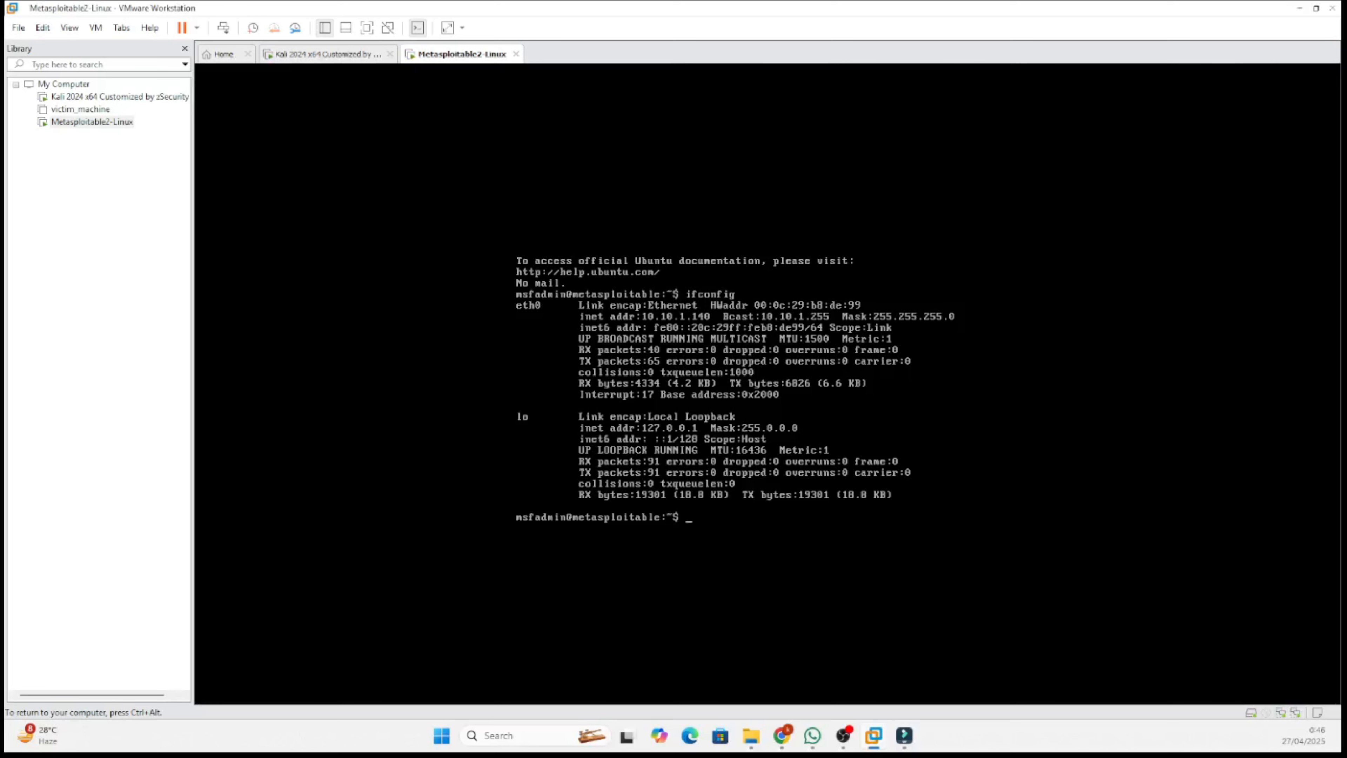
Switch to the Kali 2024 virtual machine and log in as root with the account password.
key("super+d")
key("super+d")
key("super+d")
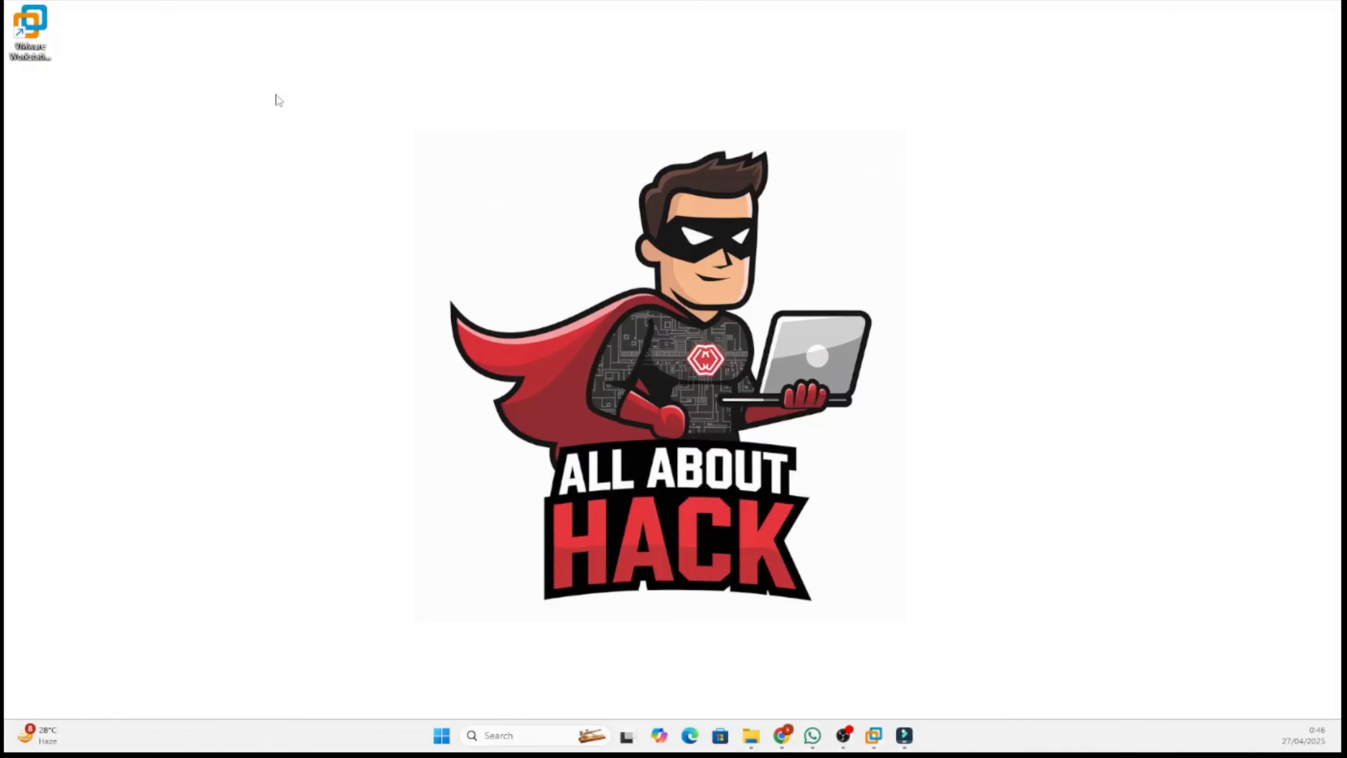
key("super+d")
left_click(291, 54)
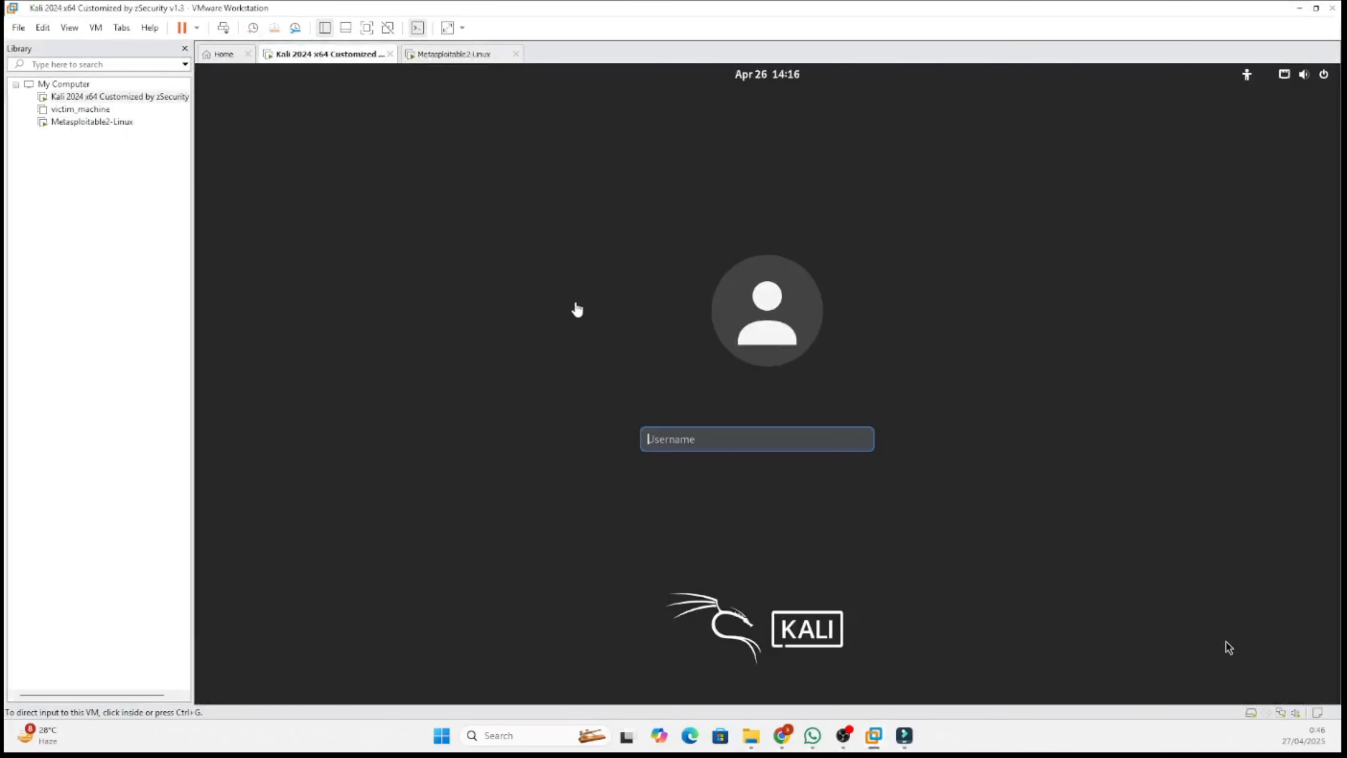
left_click(722, 440)
type("kali")
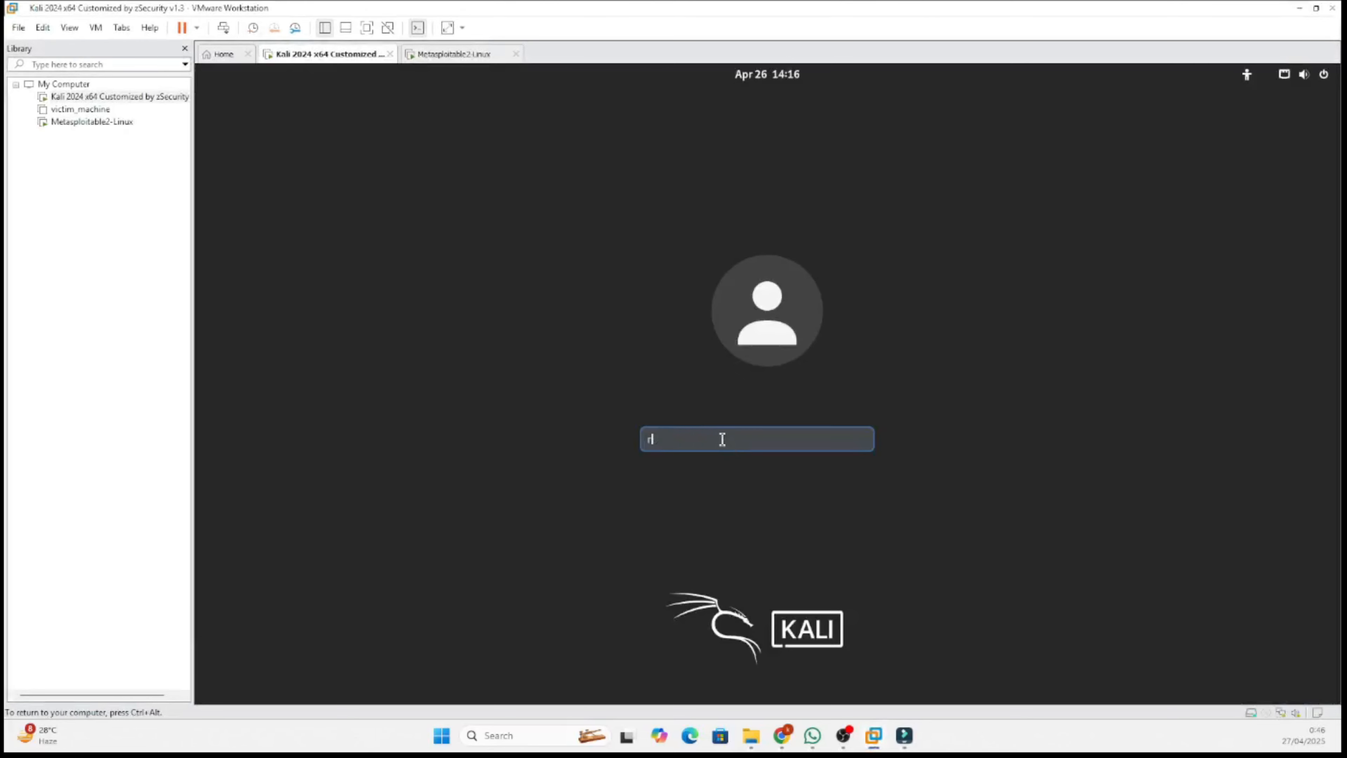
key("Return")
type("kali")
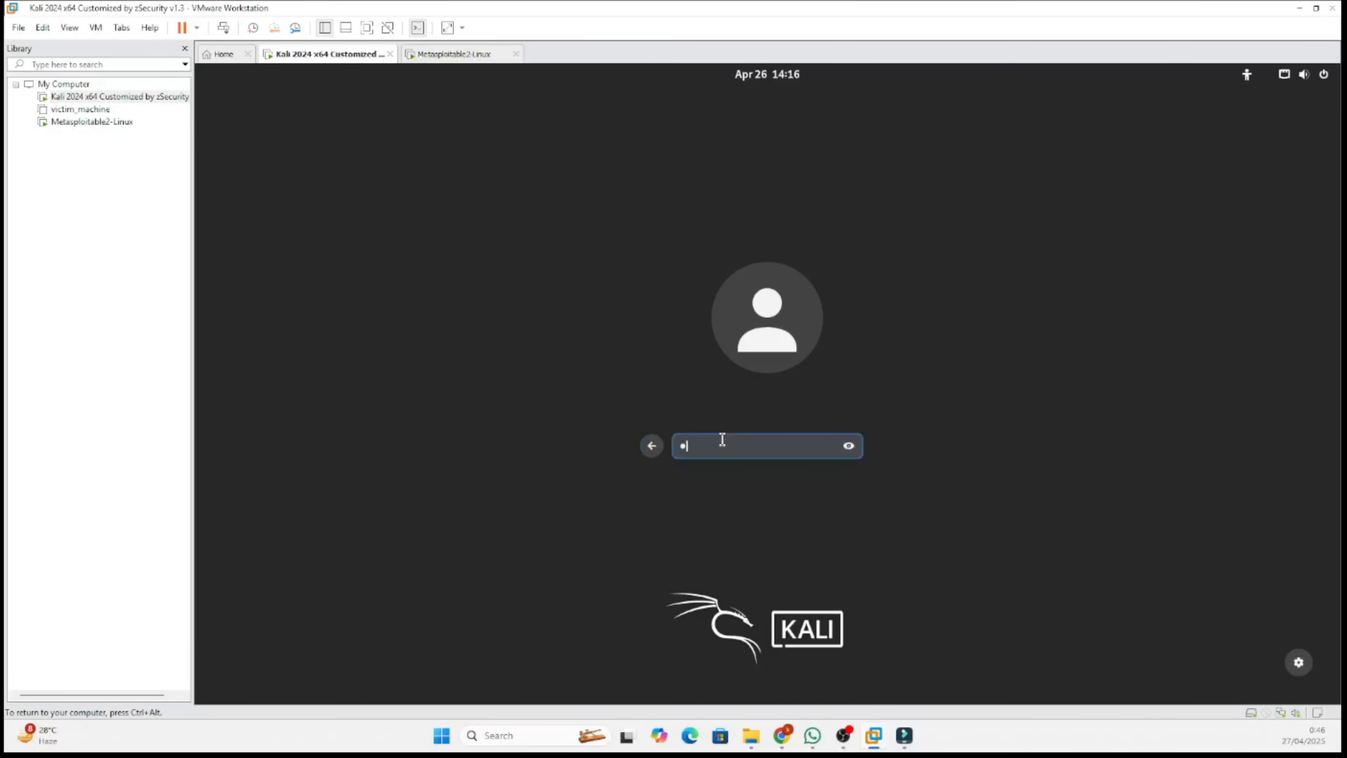
key("Return")
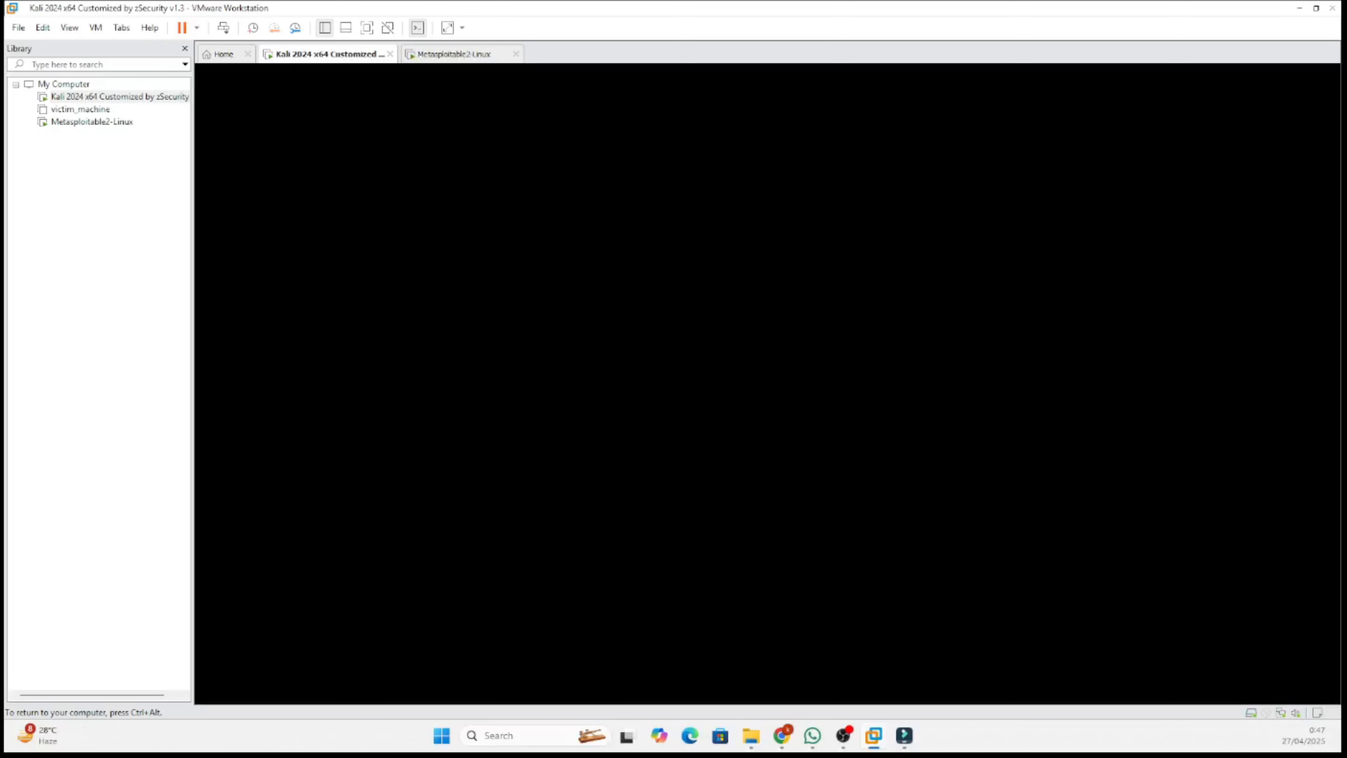
Return to the Metasploitable2-Linux virtual machine and check the eth0 IP address in the ifconfig output.
key("super+d")
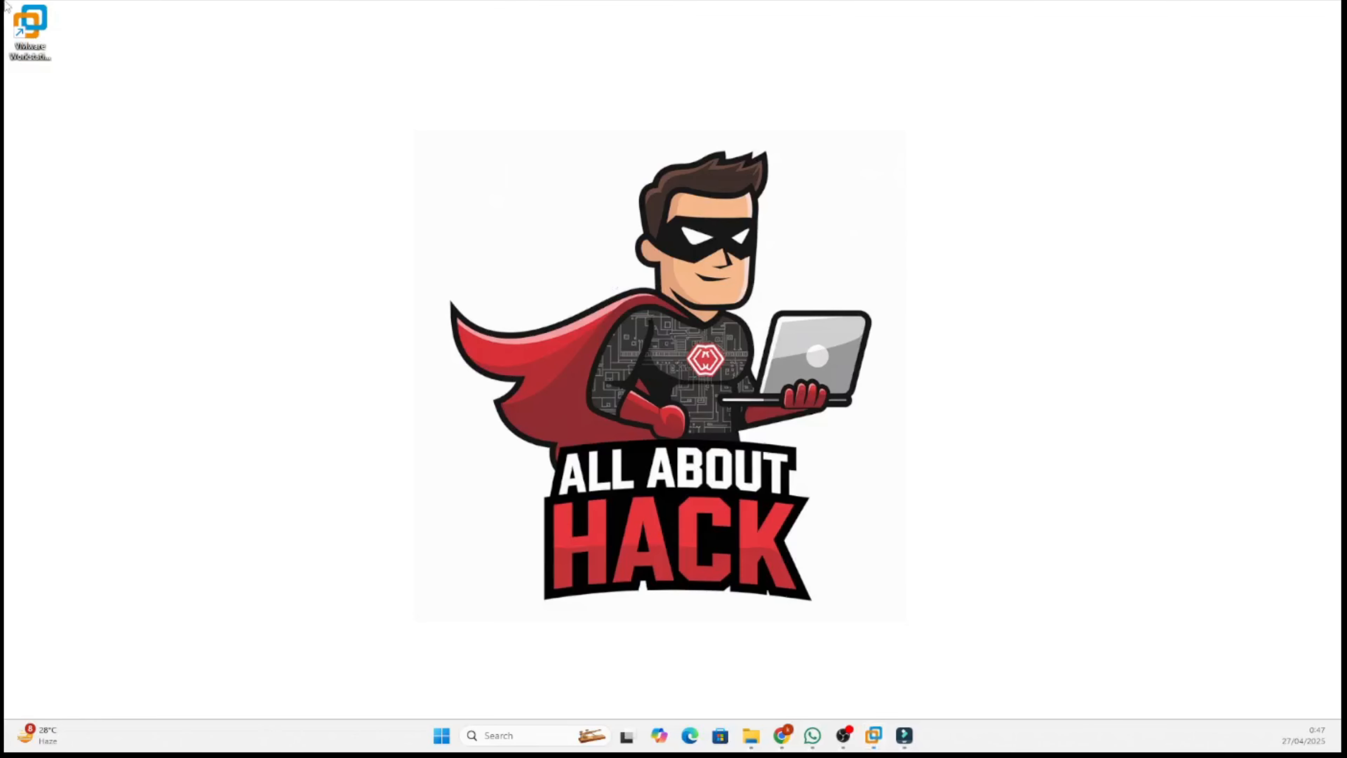
key("super+d")
key("super+d")
key("super+d")
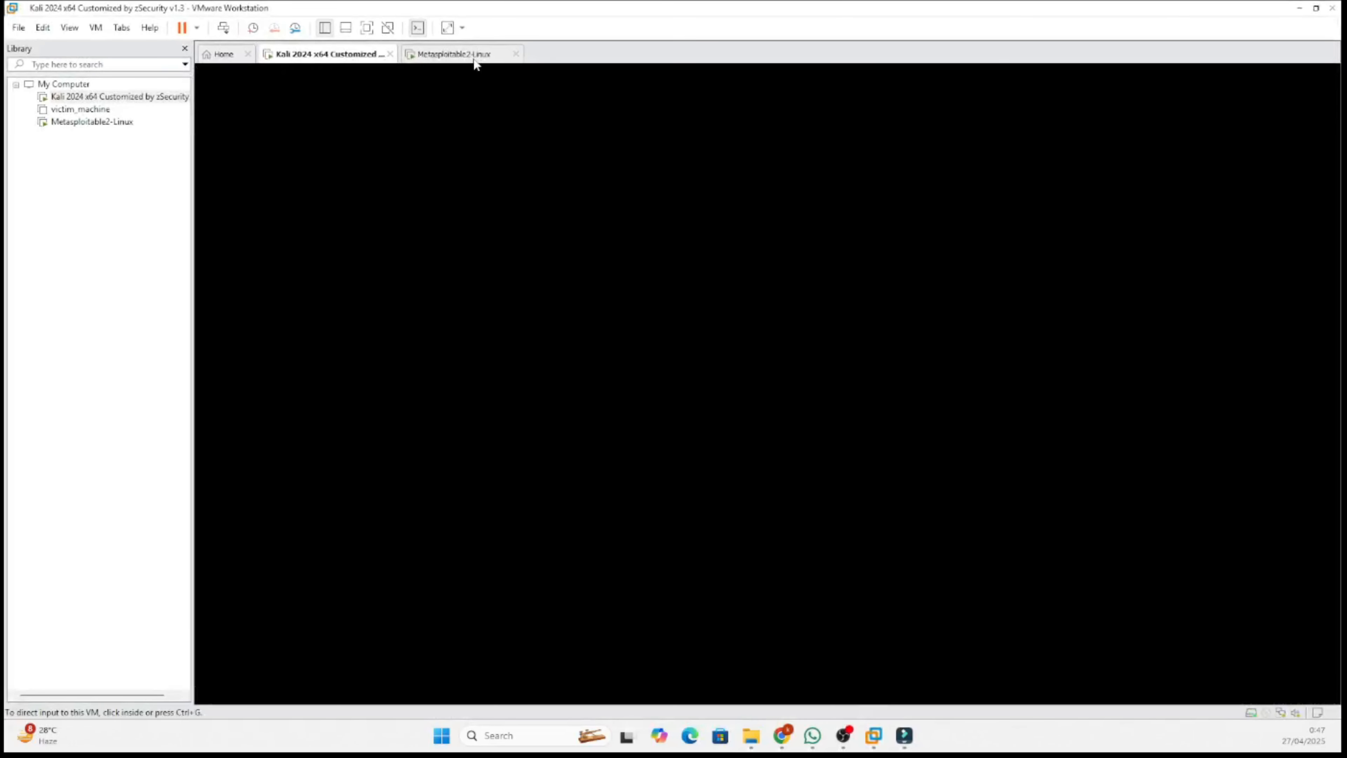
left_click(450, 54)
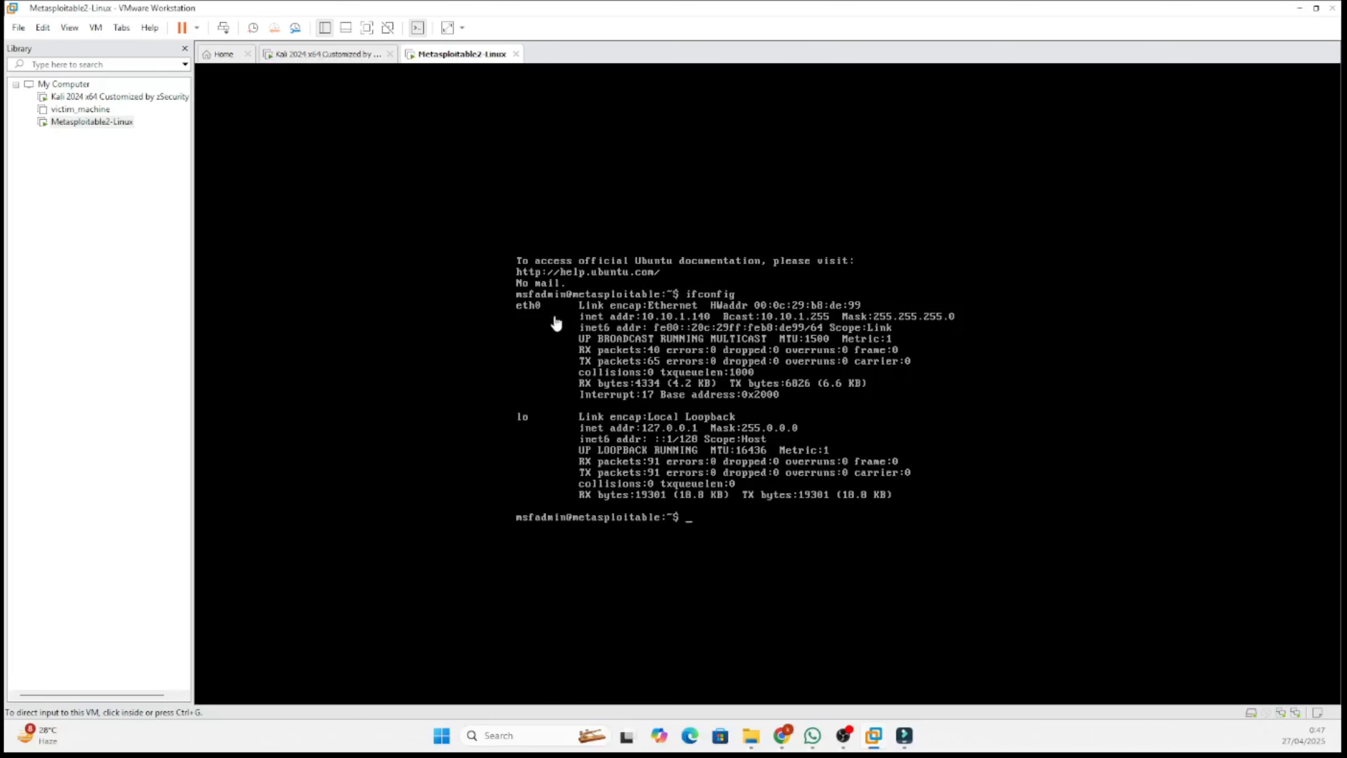
Switch back to the Kali virtual machine and open a root terminal.
left_click(332, 56)
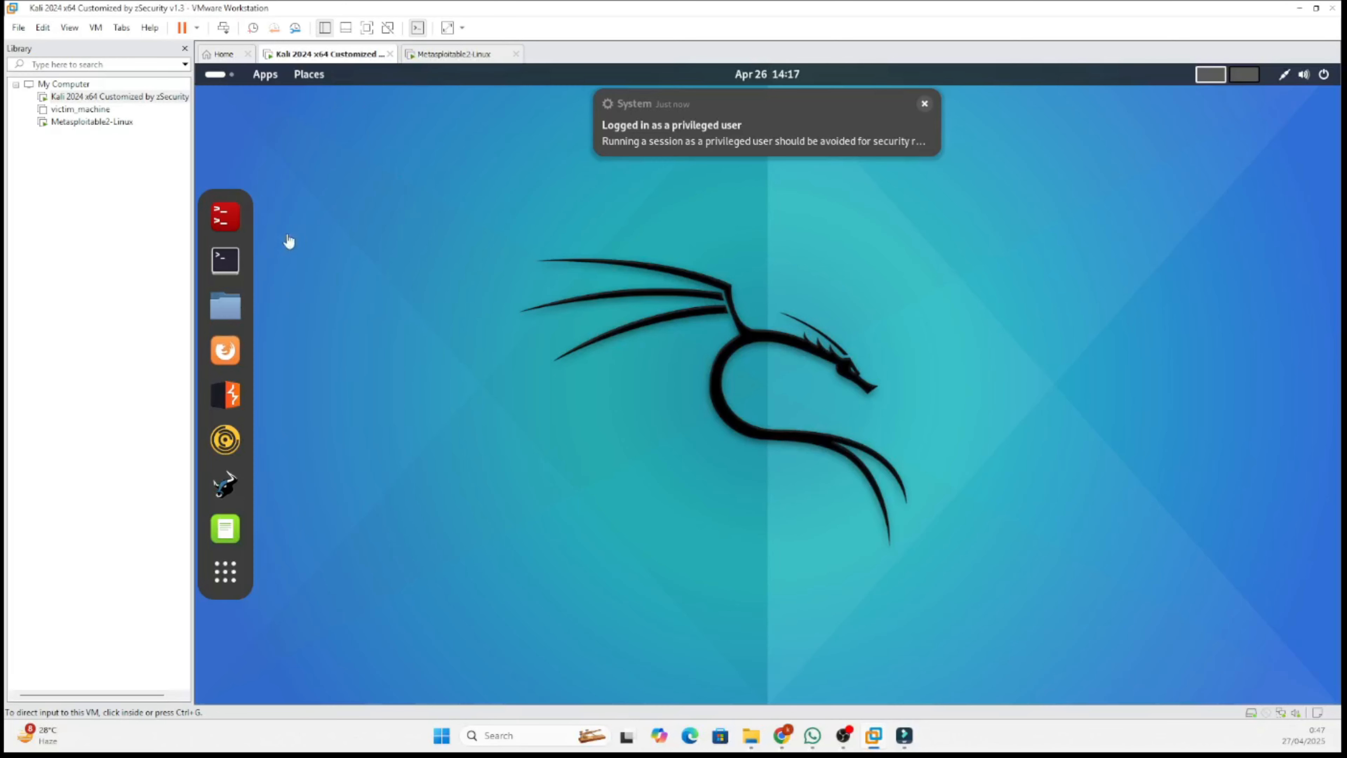
left_click(224, 221)
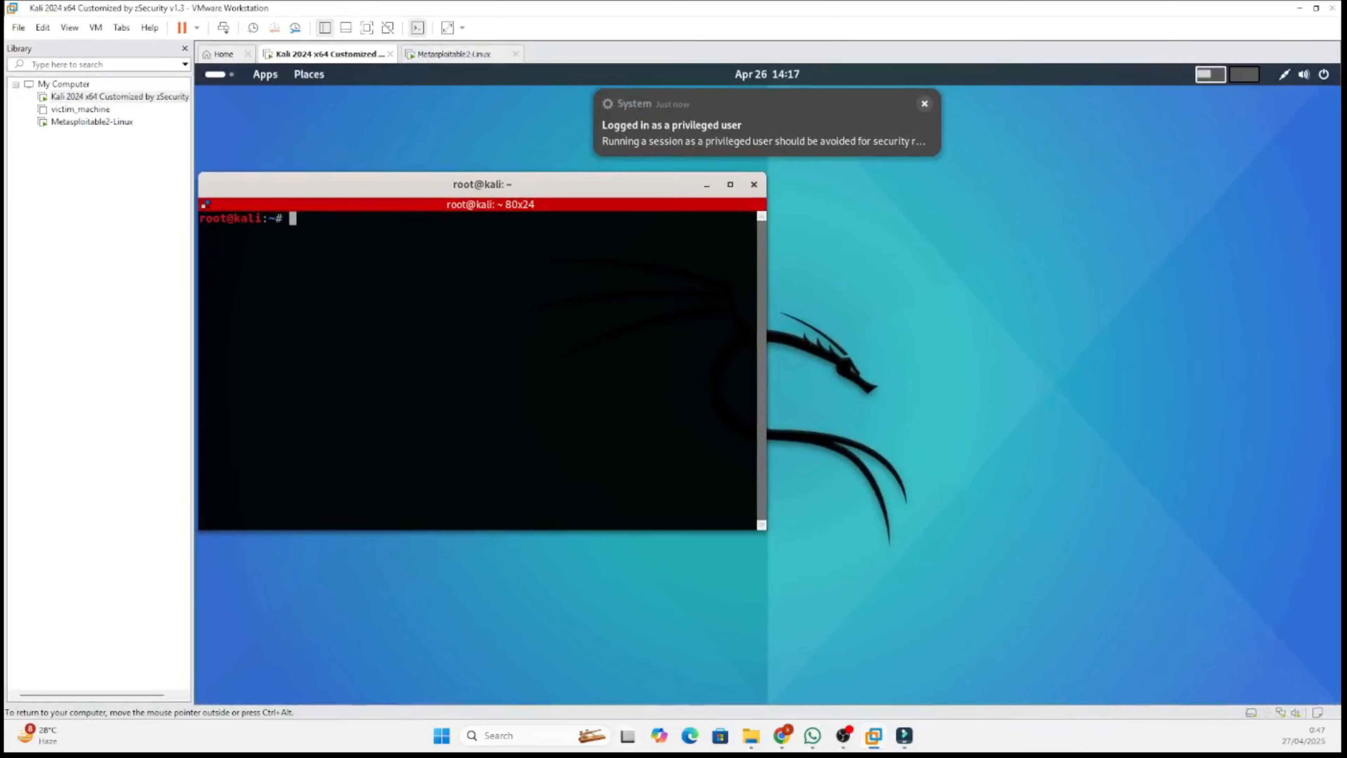
key("super+Tab")
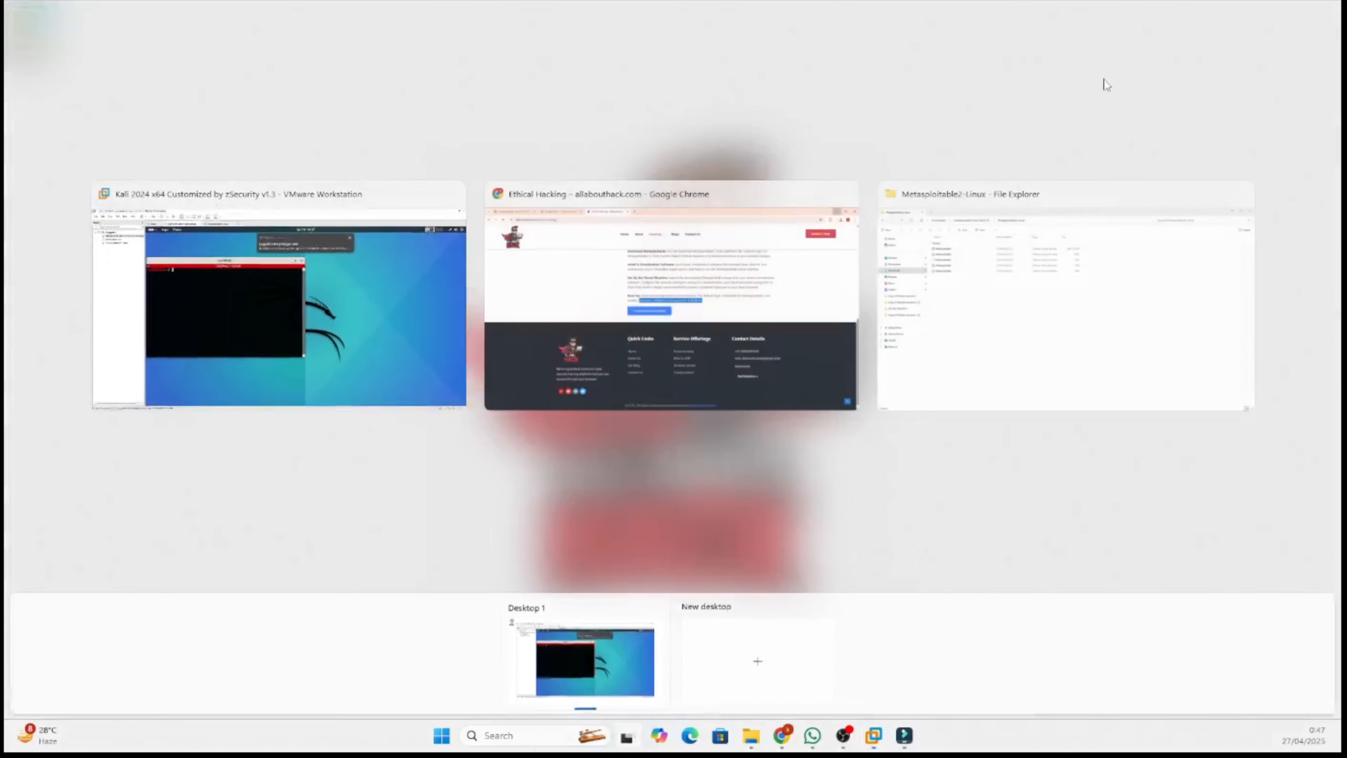
key("super+Tab")
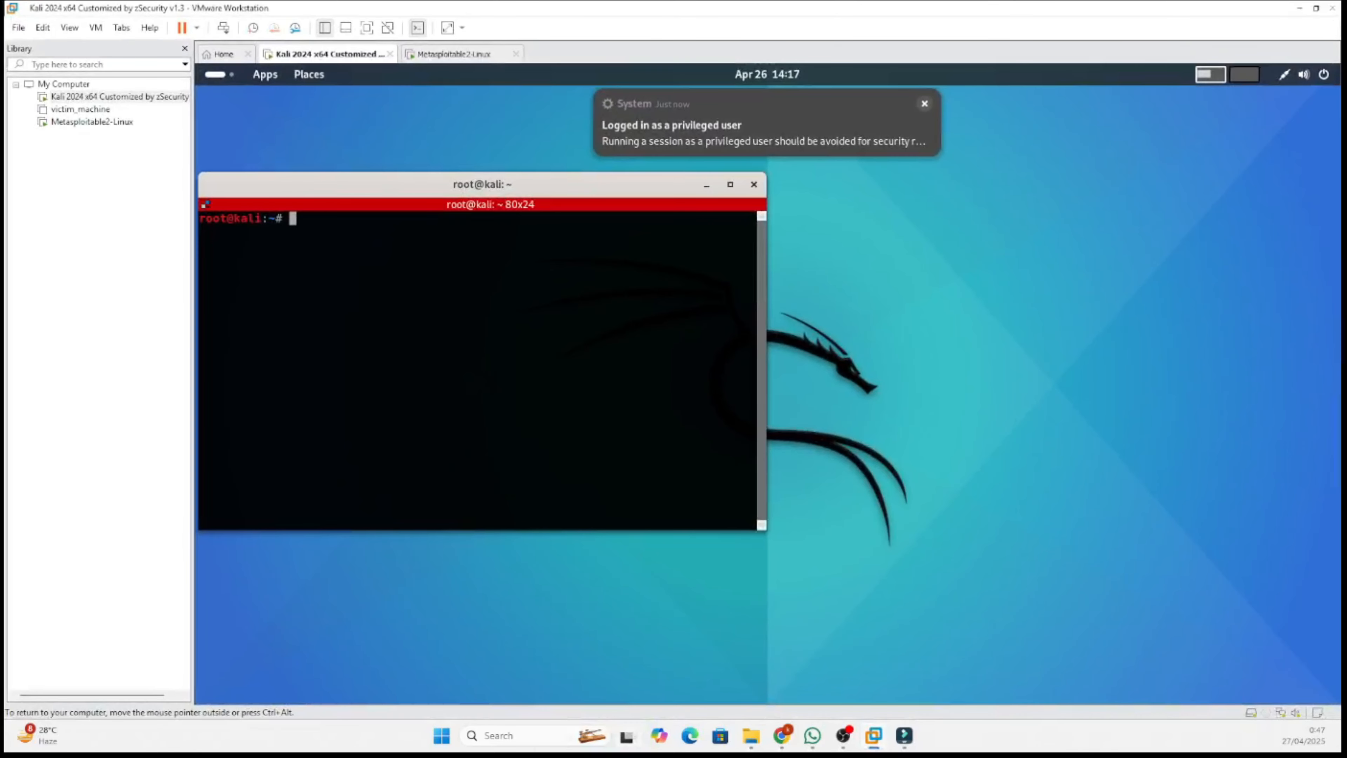
Ping the Metasploitable machine at 10.10.1.140 from the Kali terminal, rechecking the address in its ifconfig output before running the command.
type("ping 1")
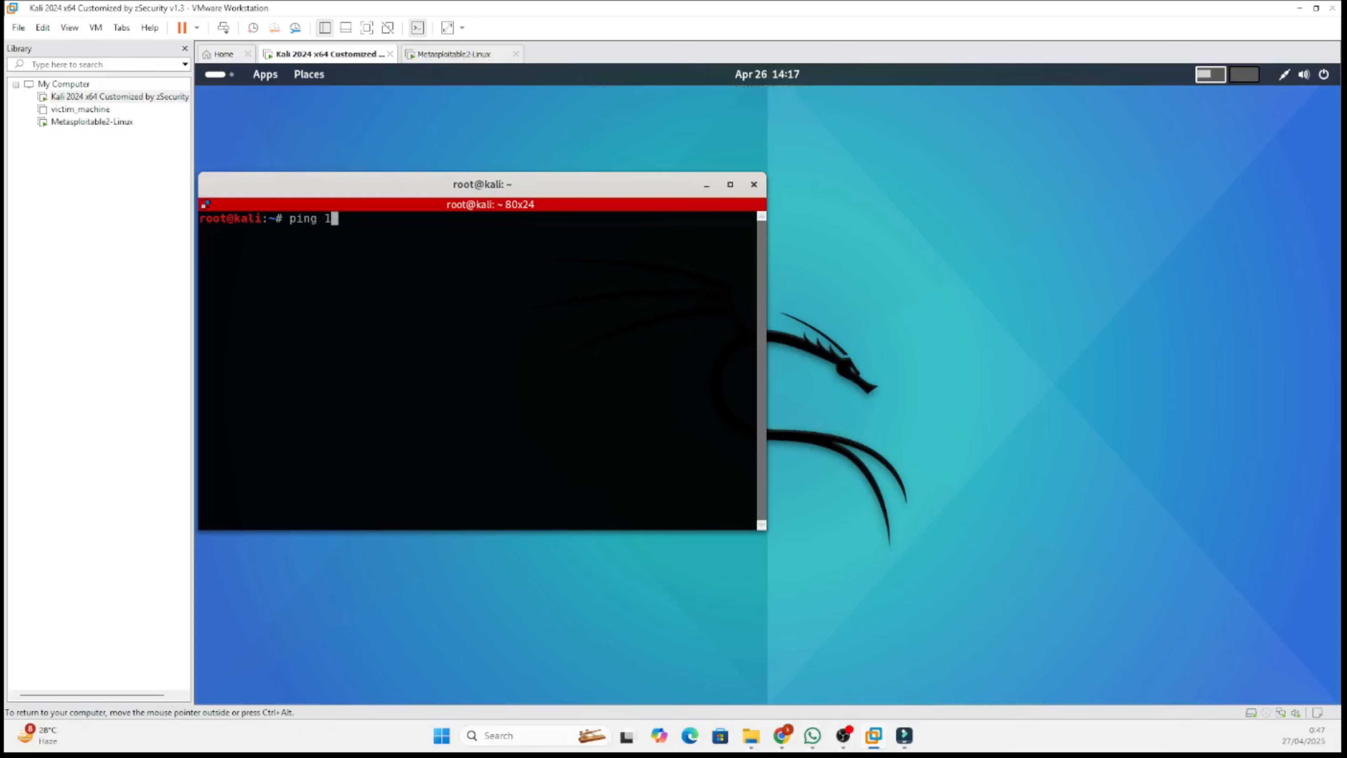
key("BackSpace")
key("BackSpace")
type("g 10.10.1.140")
left_click(424, 54)
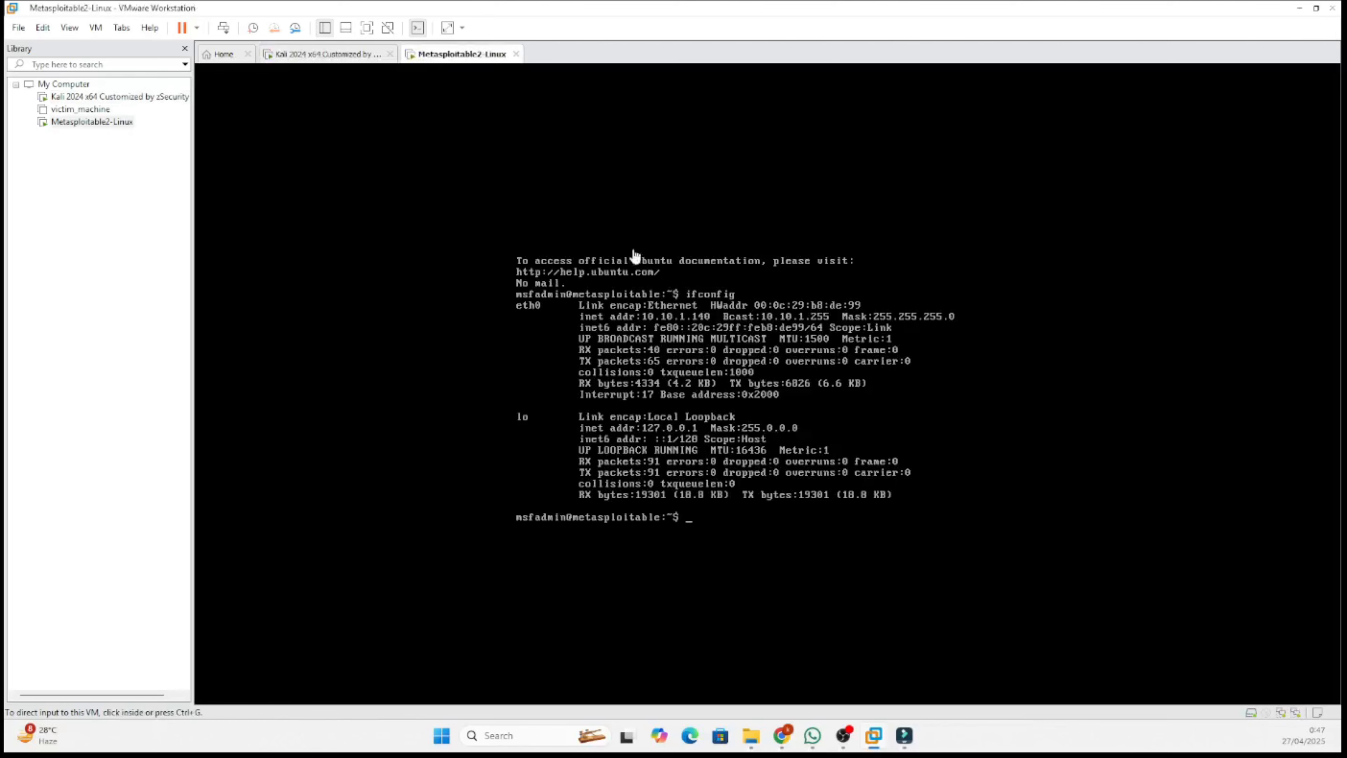
left_click(334, 54)
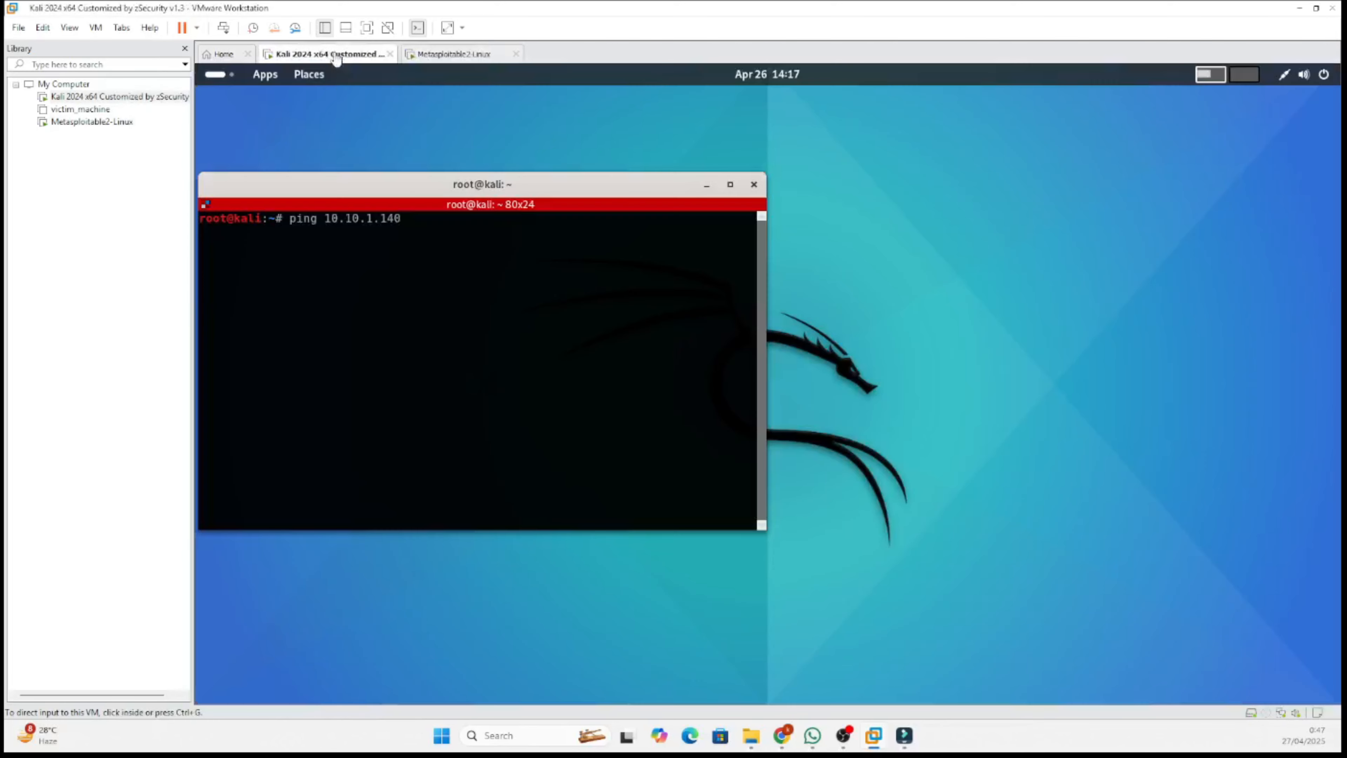
left_click(424, 222)
key("Return")
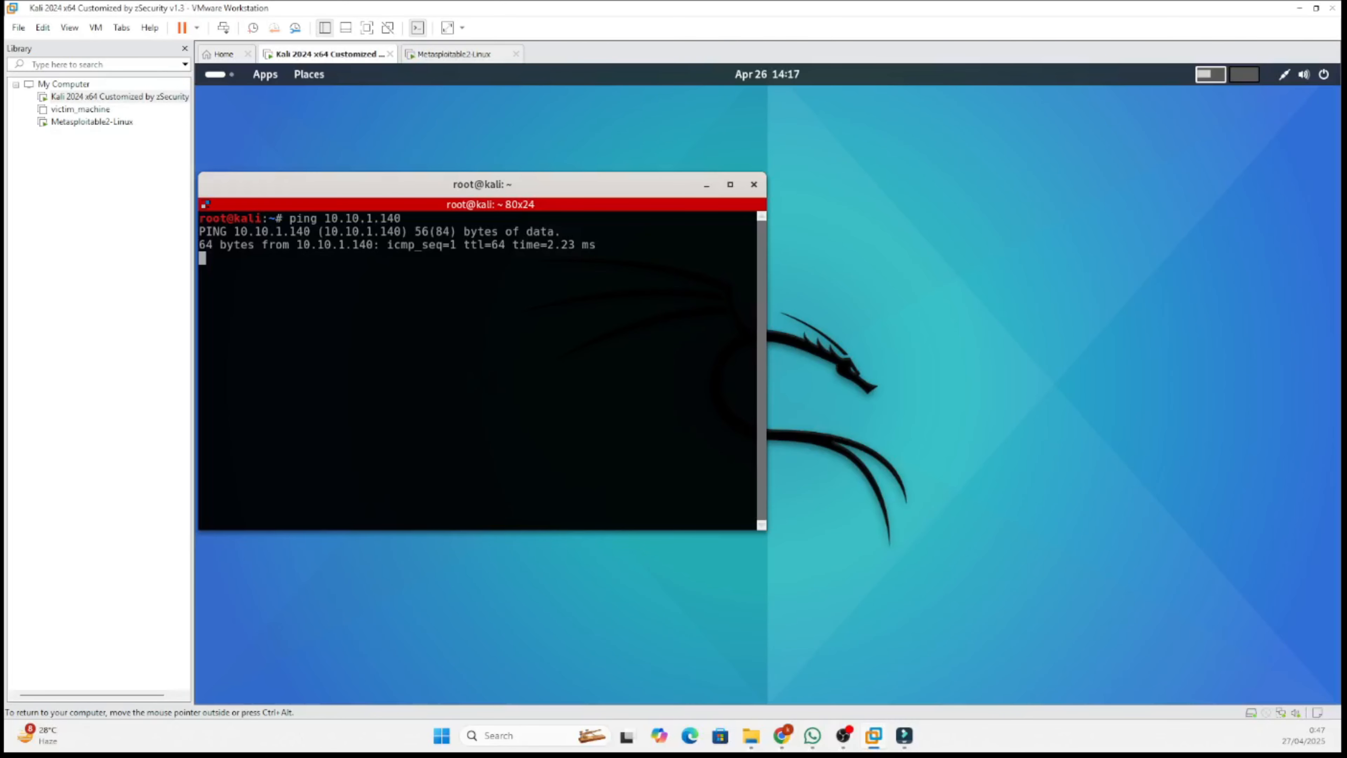